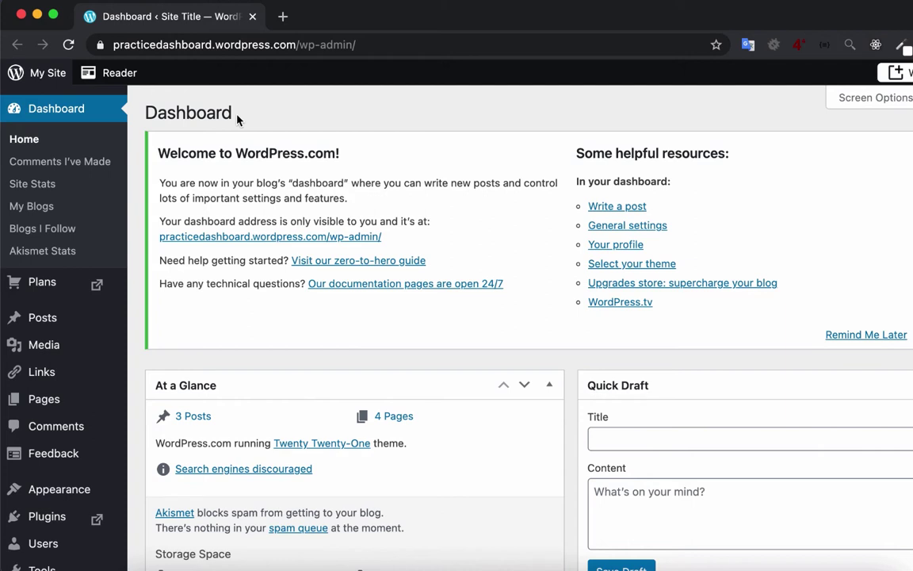
Open the list of all posts on the site and look through it
mouse_move(58, 323)
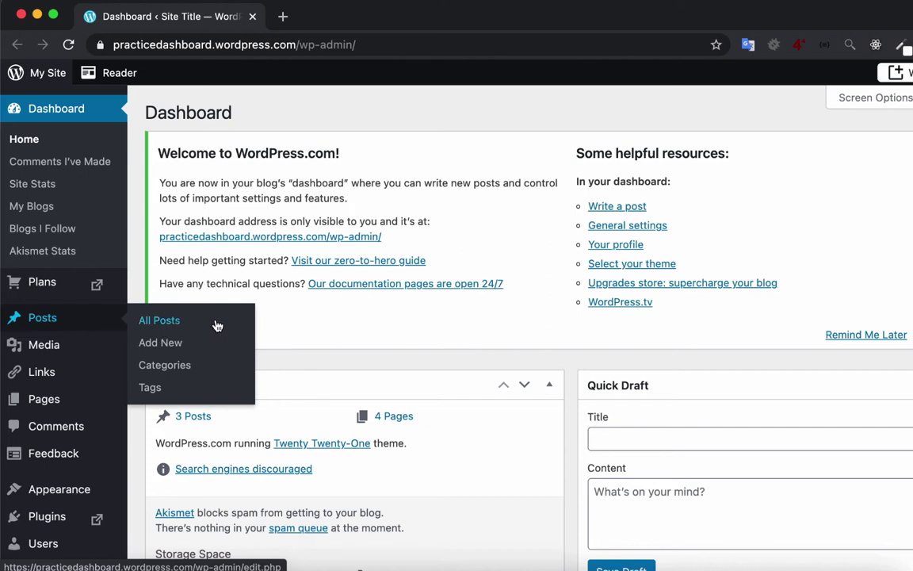
click(176, 324)
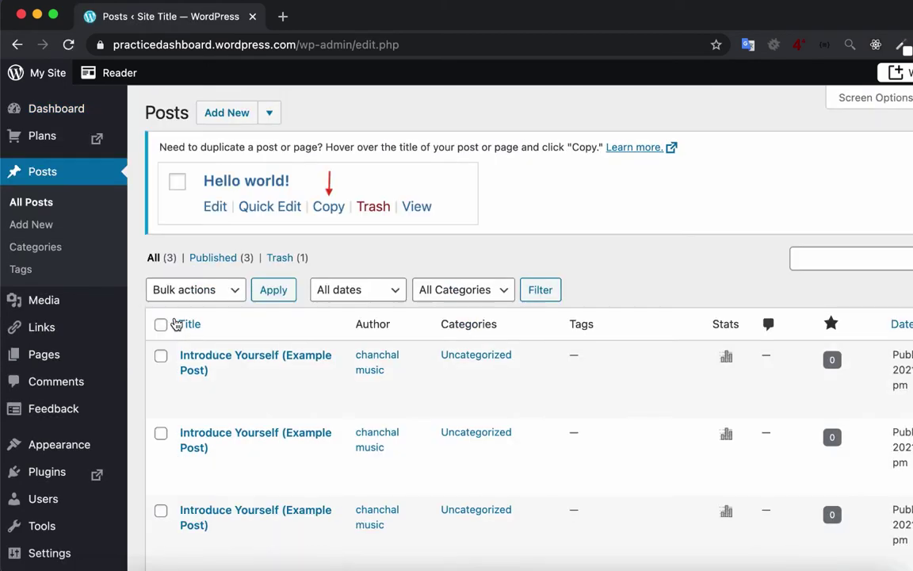
scroll(175, 322, down, 2)
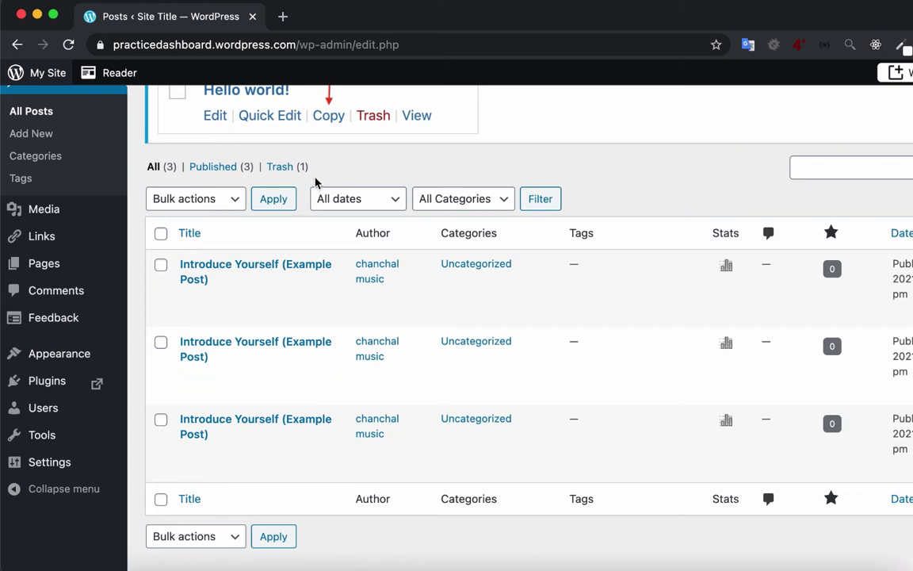
Load the site's public home page at practicedashboard.wordpress.com and view the Latest from the Blog section
drag(304, 44, 482, 43)
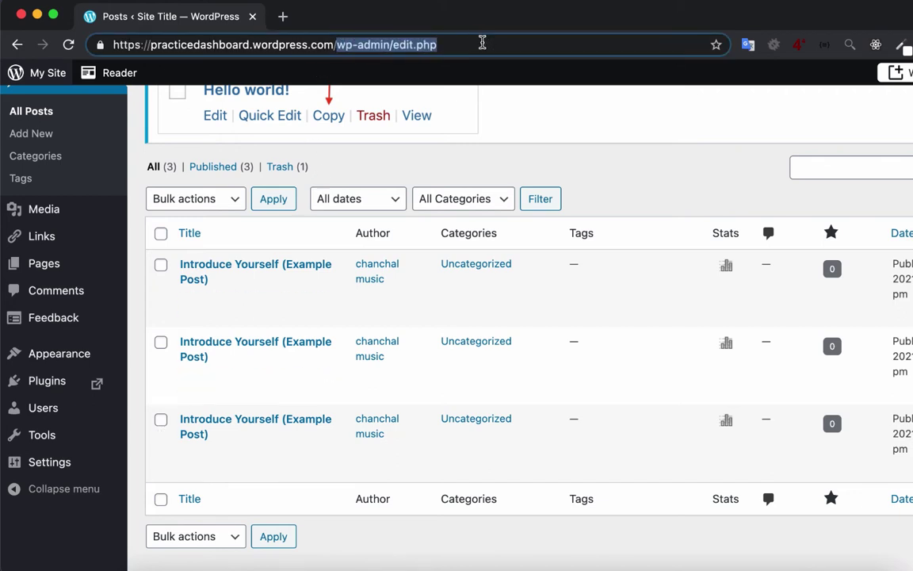
key(BackSpace)
key(Return)
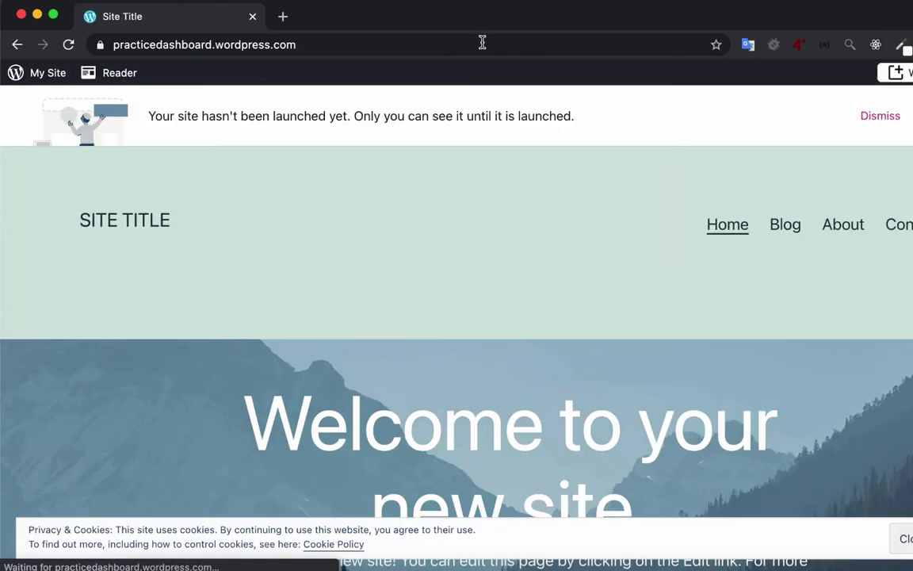
scroll(411, 245, down, 3)
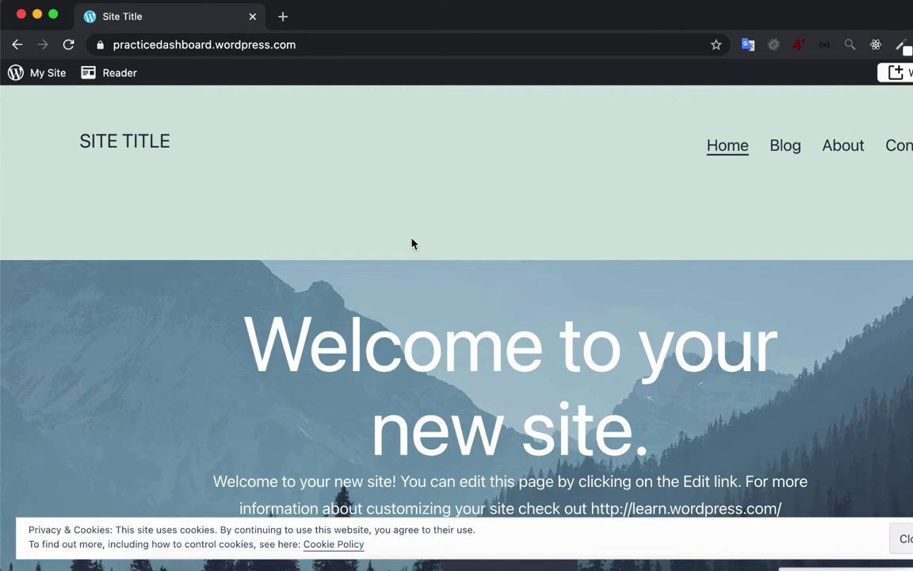
scroll(411, 244, down, 10)
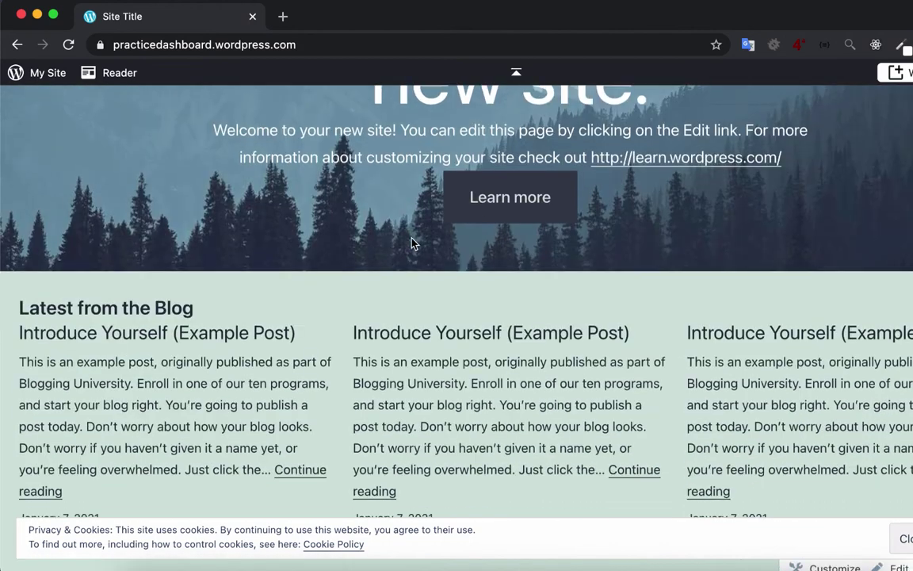
scroll(412, 244, down, 2)
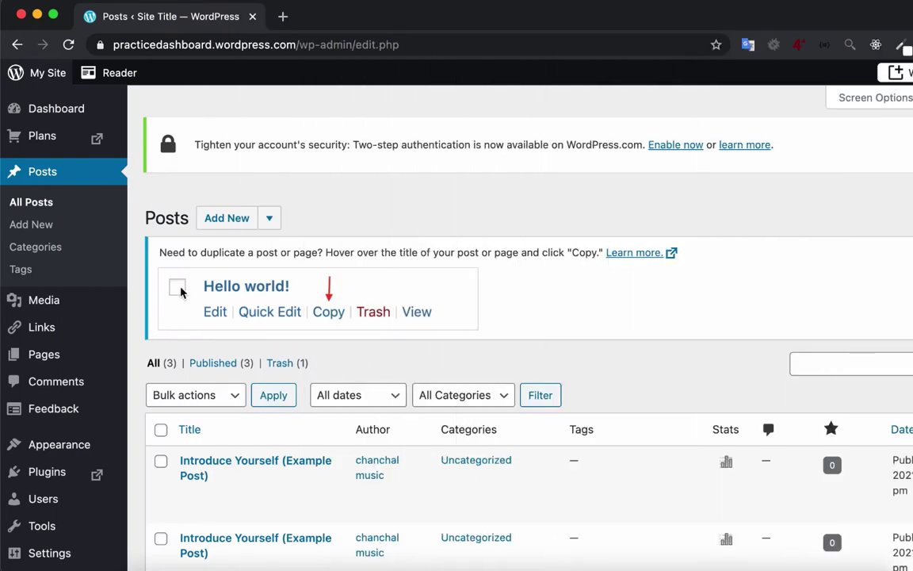
Create a new post and title it "My post title"
click(247, 225)
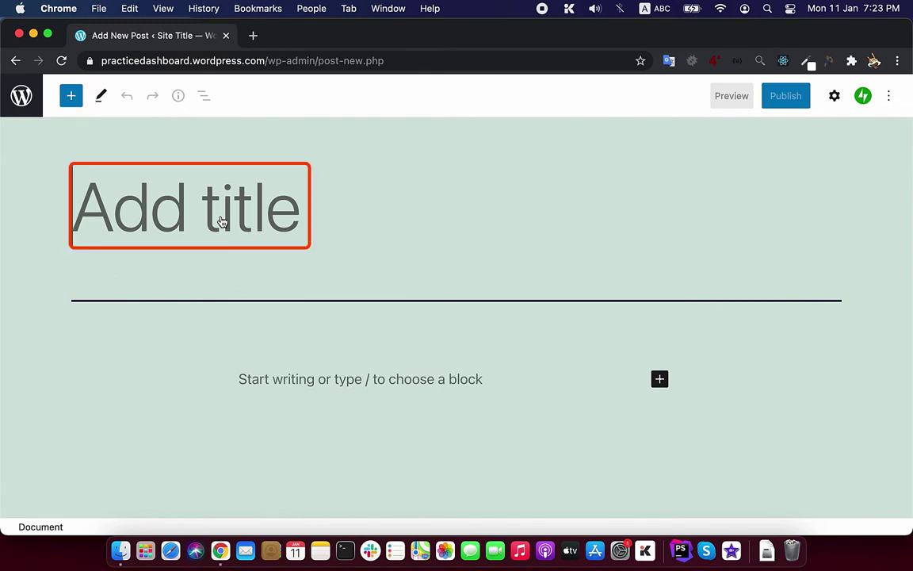
text(m)
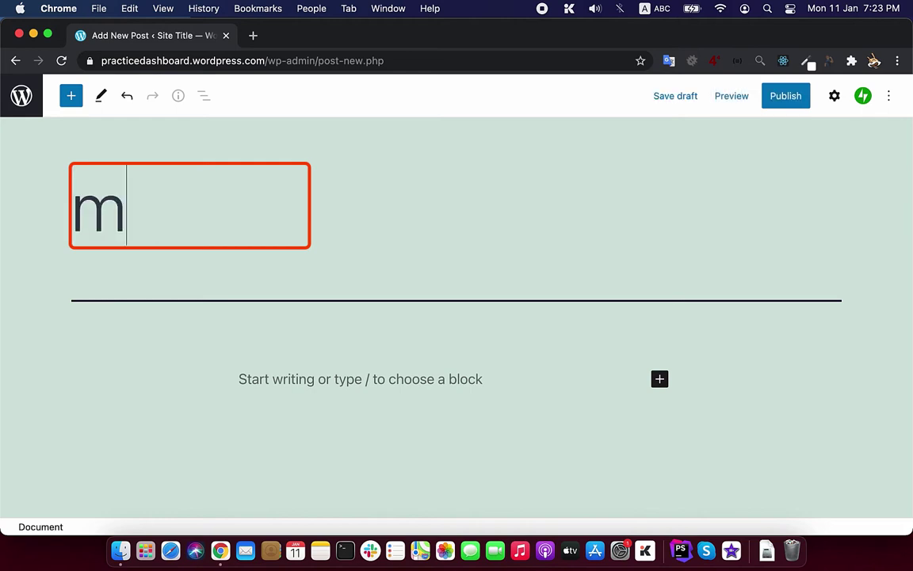
text(y post title)
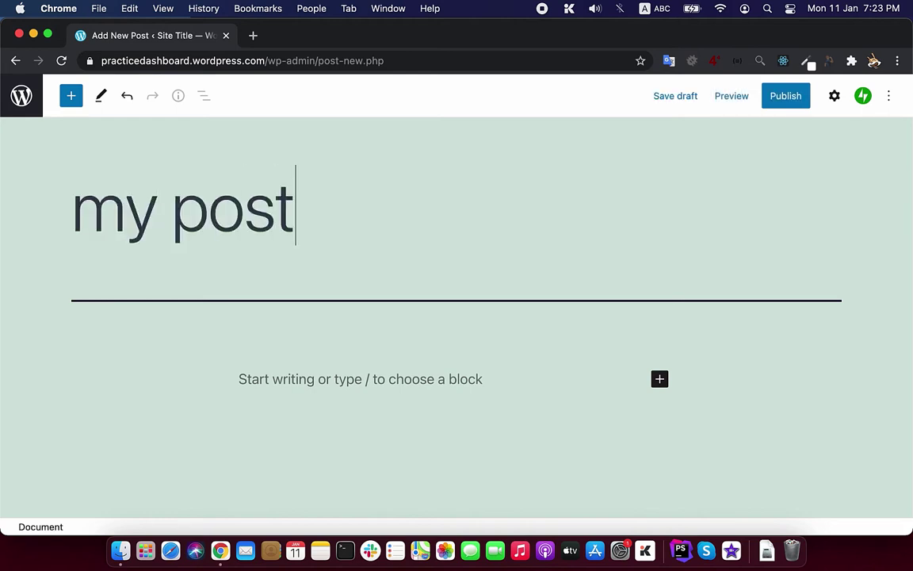
click(124, 220)
key(BackSpace)
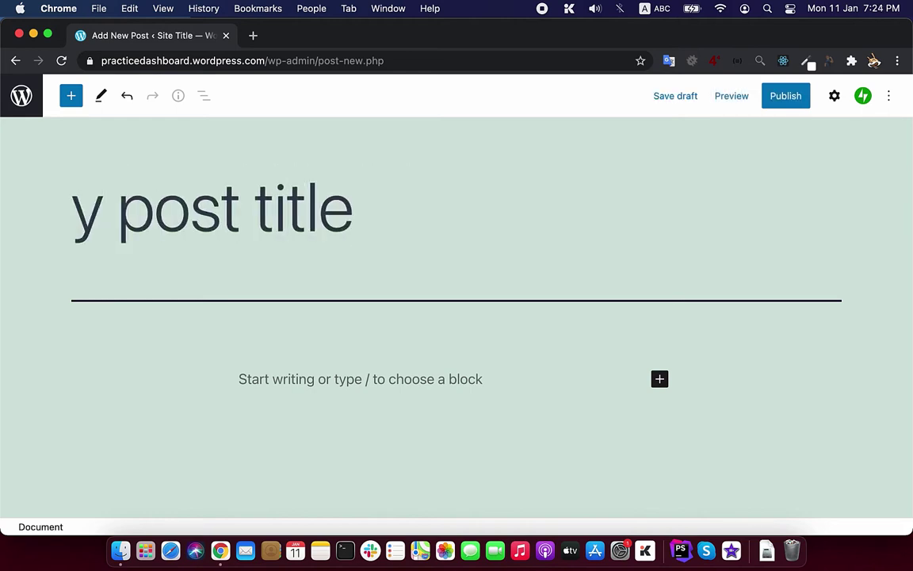
text(M)
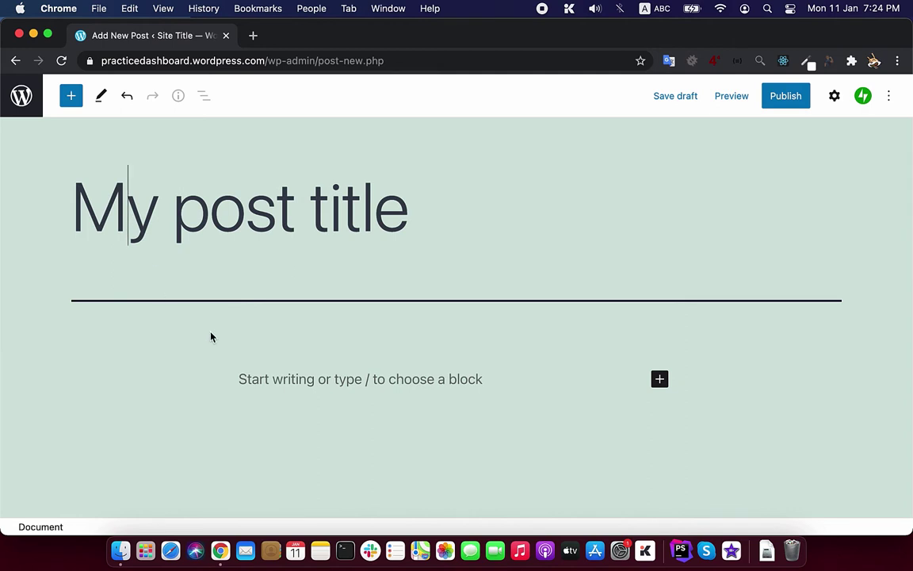
Place the cursor in the post body, find lipsum.com through a "lorem ipsum" web search, and generate five paragraphs of placeholder text there
click(278, 381)
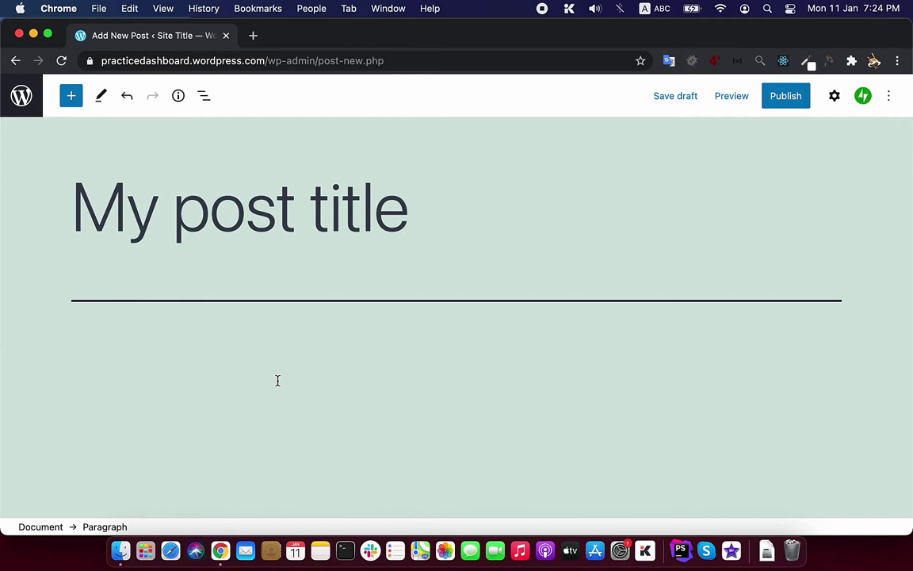
key(ctrl+Right)
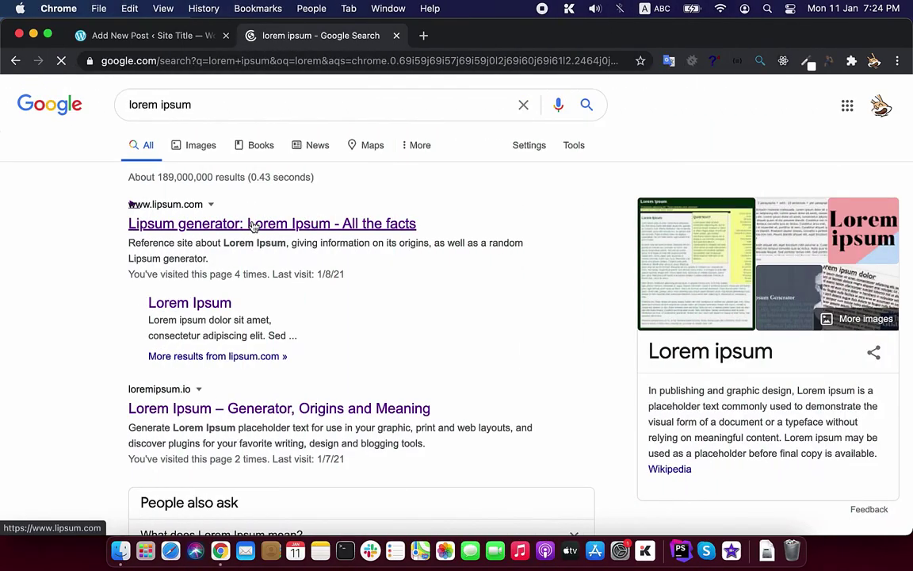
click(254, 224)
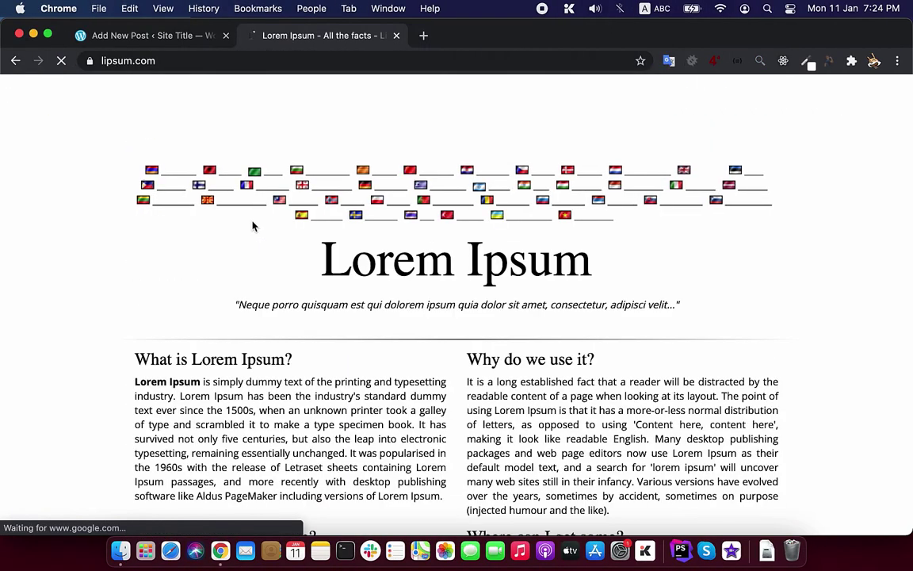
scroll(247, 266, down, 5)
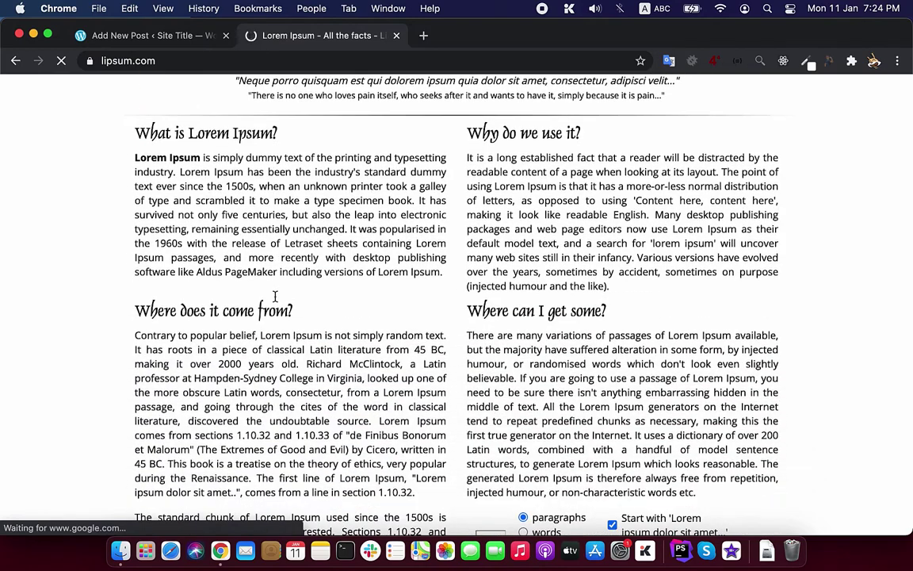
scroll(275, 296, down, 3)
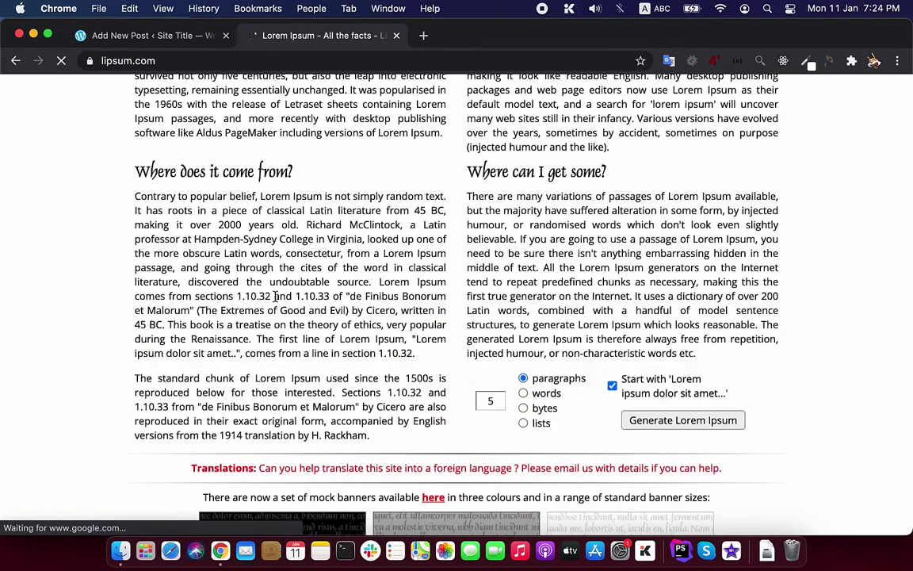
click(665, 421)
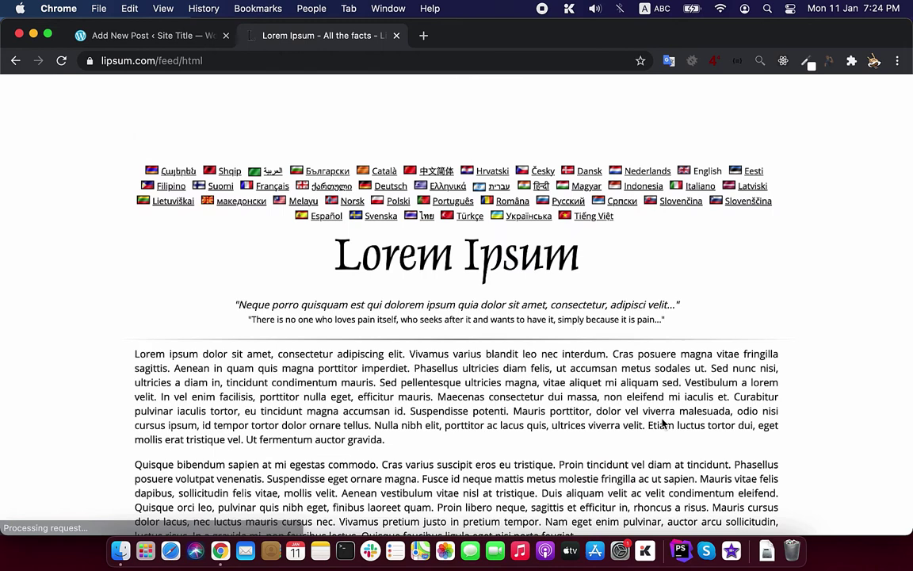
Copy the first generated Lorem Ipsum paragraph into the post body and start a new paragraph below it
scroll(457, 342, down, 3)
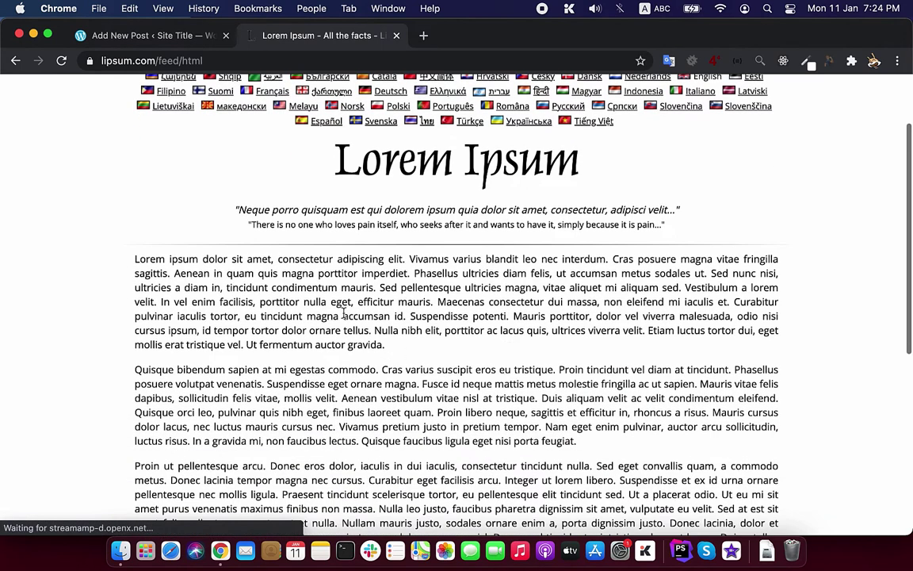
triple_click(333, 304)
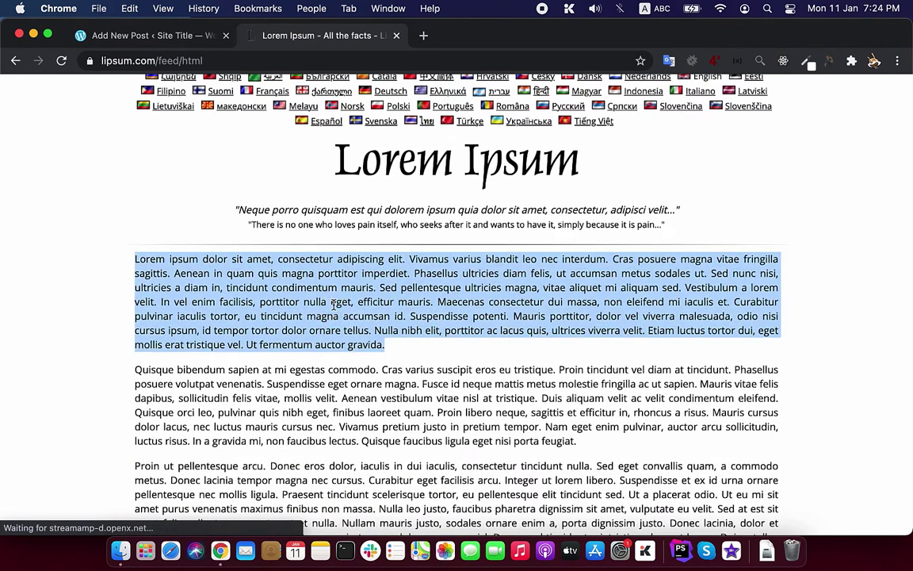
key(super+c)
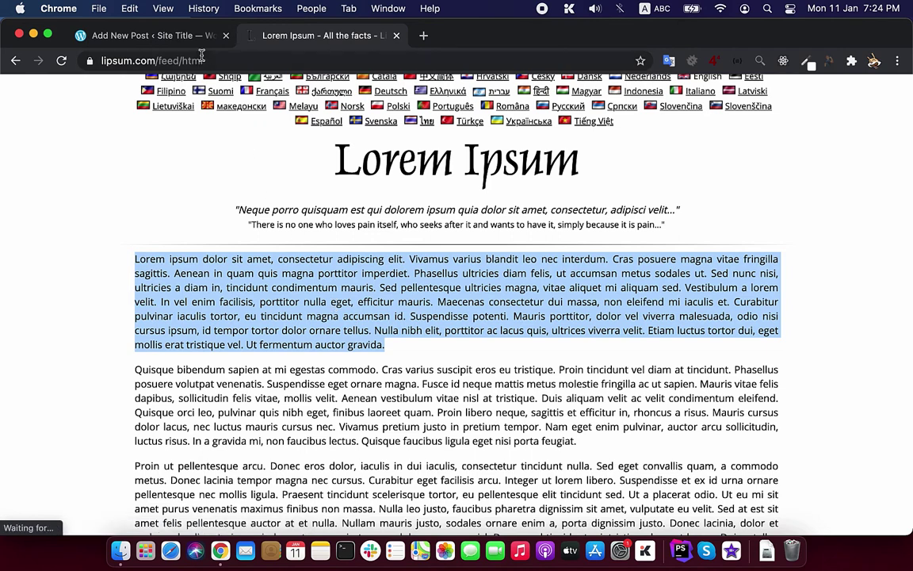
click(184, 37)
key(super+v)
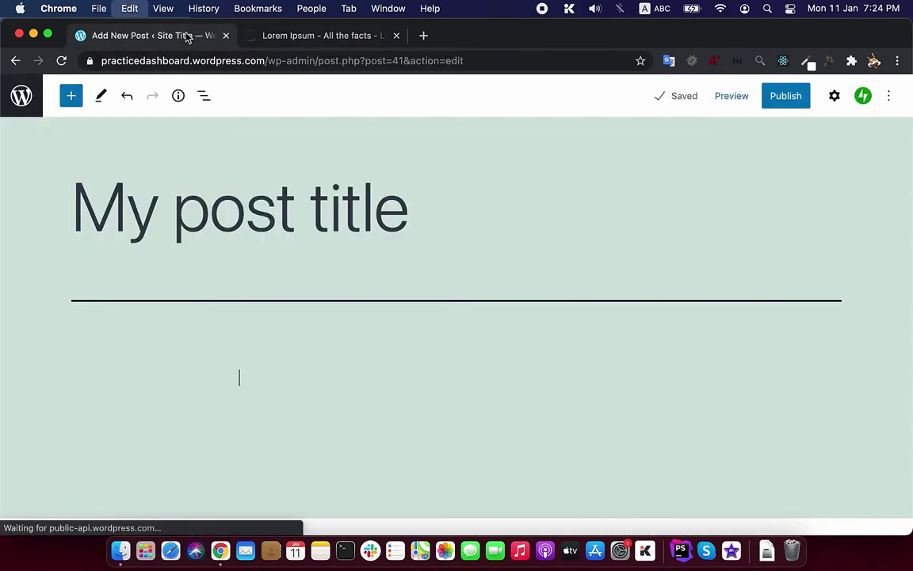
key(Return)
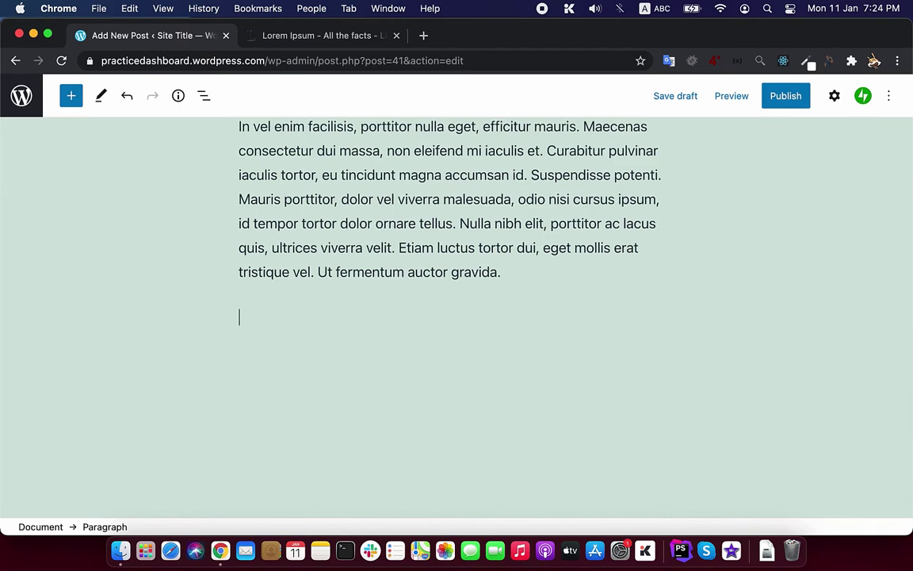
Copy the second generated paragraph, starting "Quisque bibendum sapien", from lipsum.com into the post's empty second paragraph
click(270, 35)
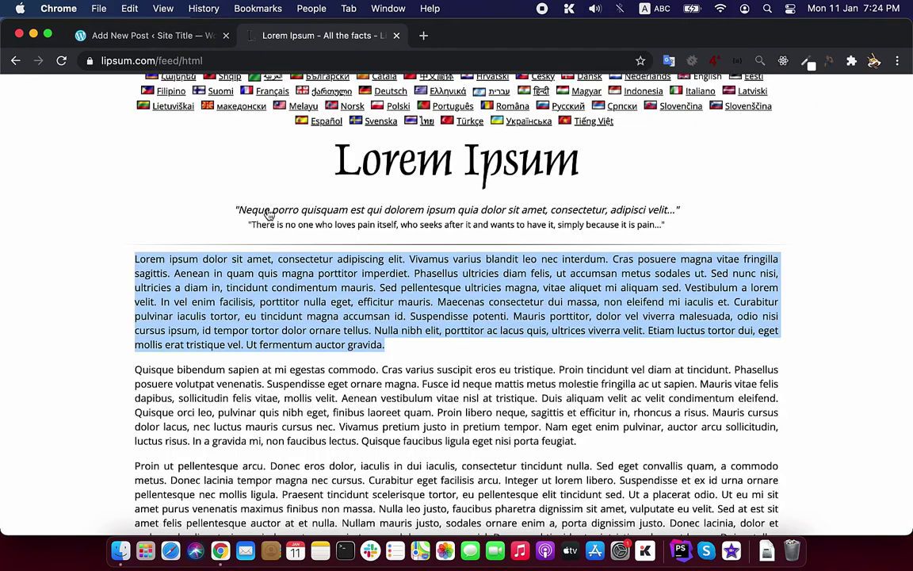
click(253, 362)
triple_click(282, 402)
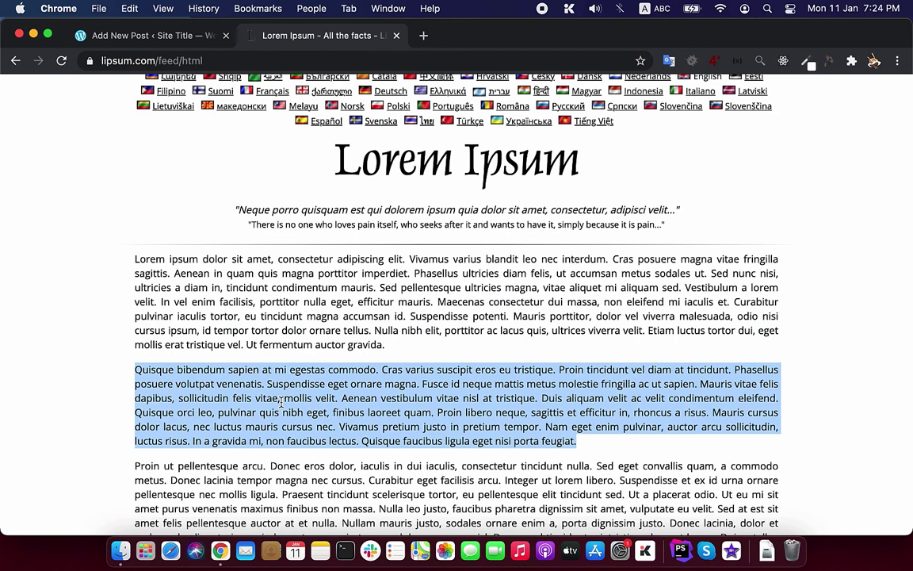
key(super+c)
click(135, 34)
key(super+v)
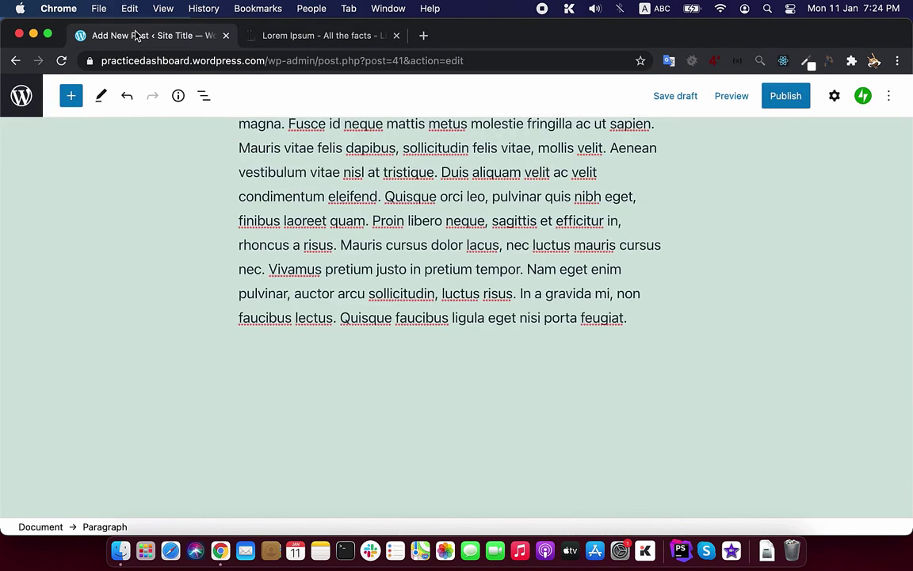
Open a preview of the draft post in a new browser tab
scroll(274, 196, up, 10)
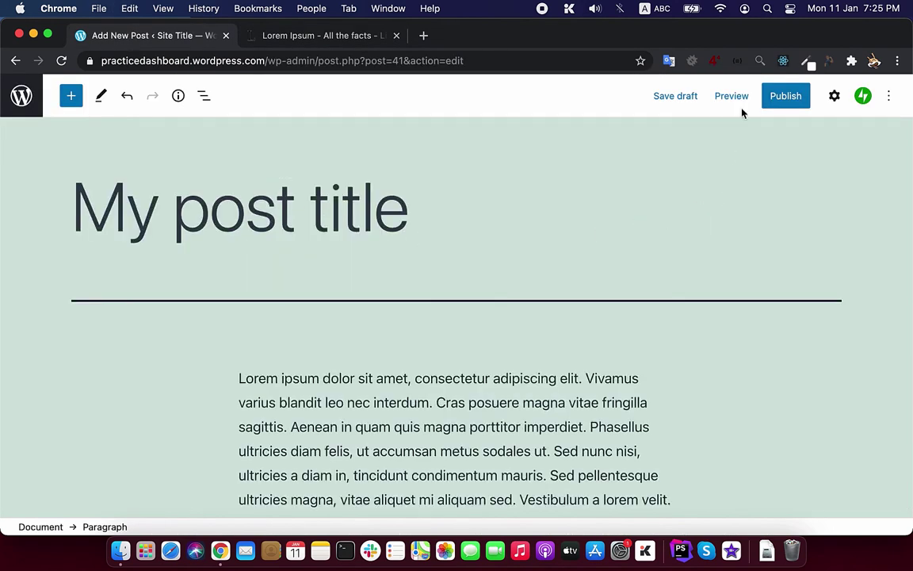
scroll(734, 101, up, 5)
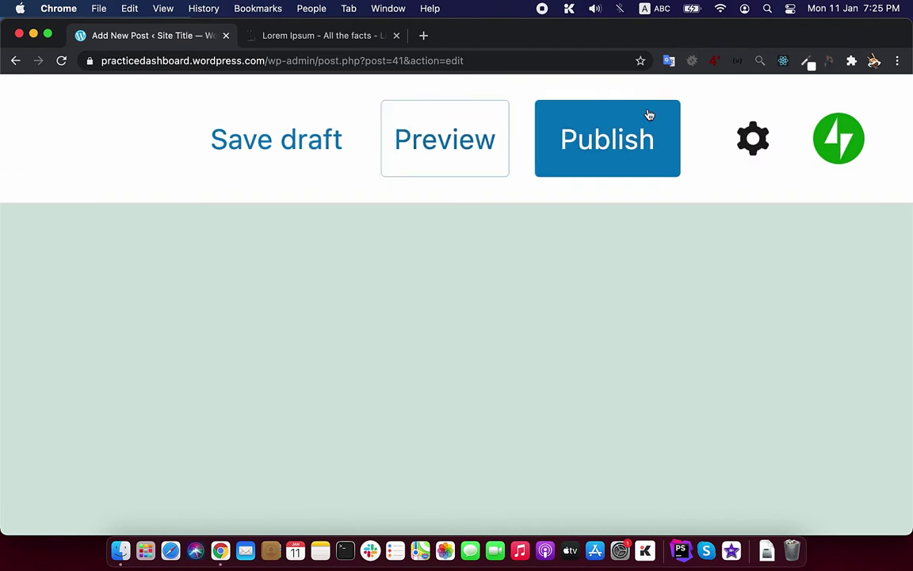
click(474, 165)
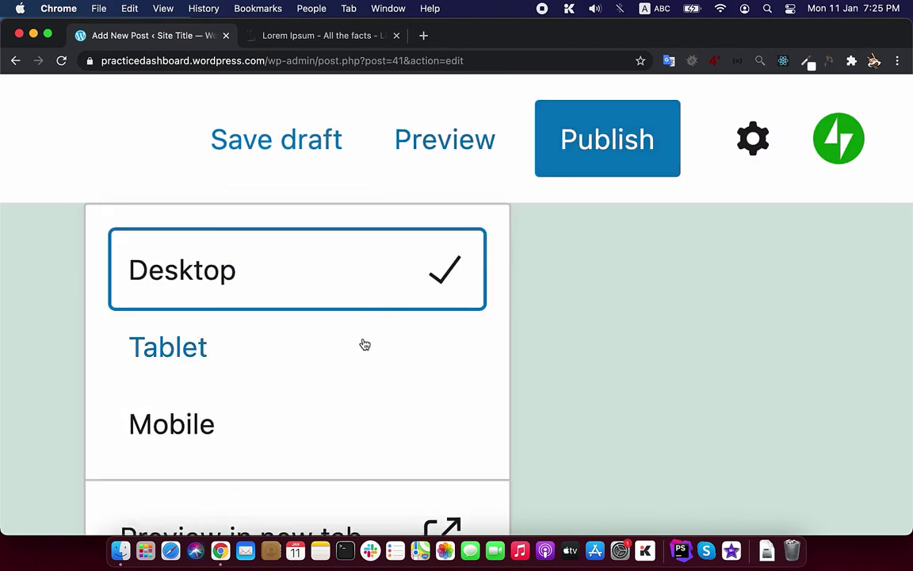
scroll(333, 373, down, 2)
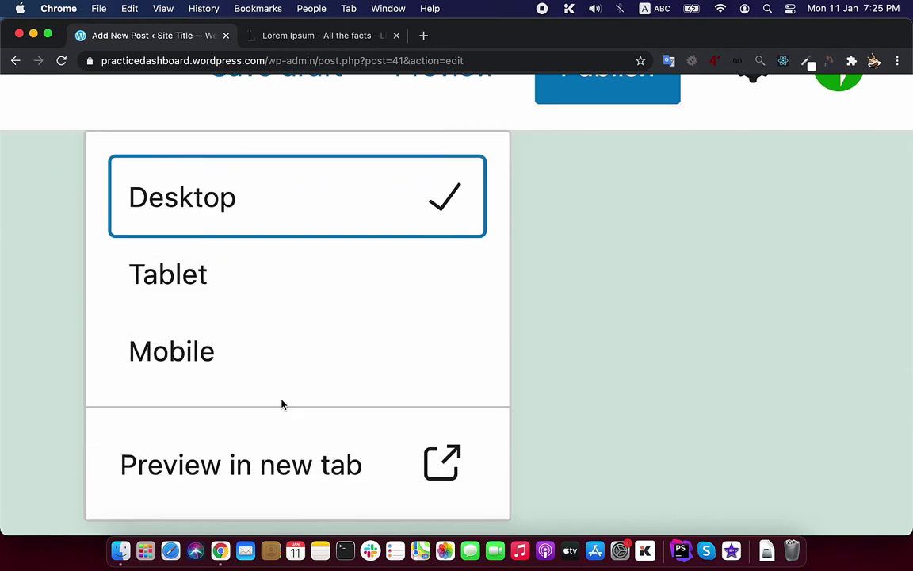
click(445, 462)
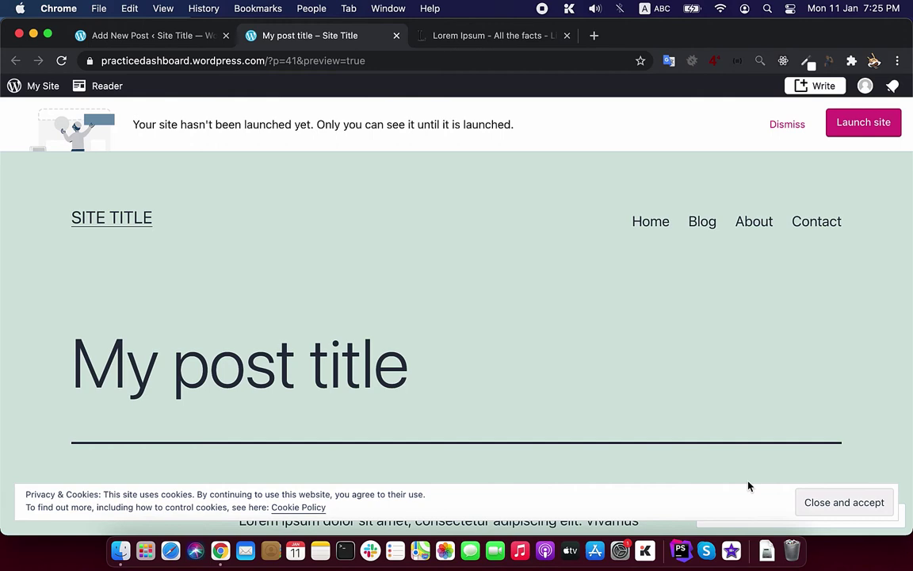
Accept the cookie notice on the preview page and read through the post's title and body text
click(808, 505)
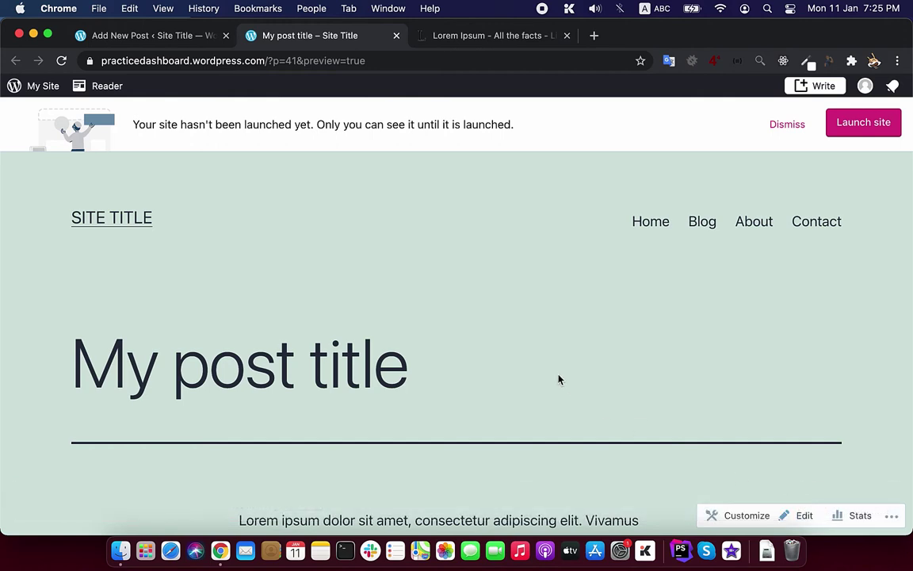
scroll(558, 379, down, 2)
scroll(558, 380, down, 6)
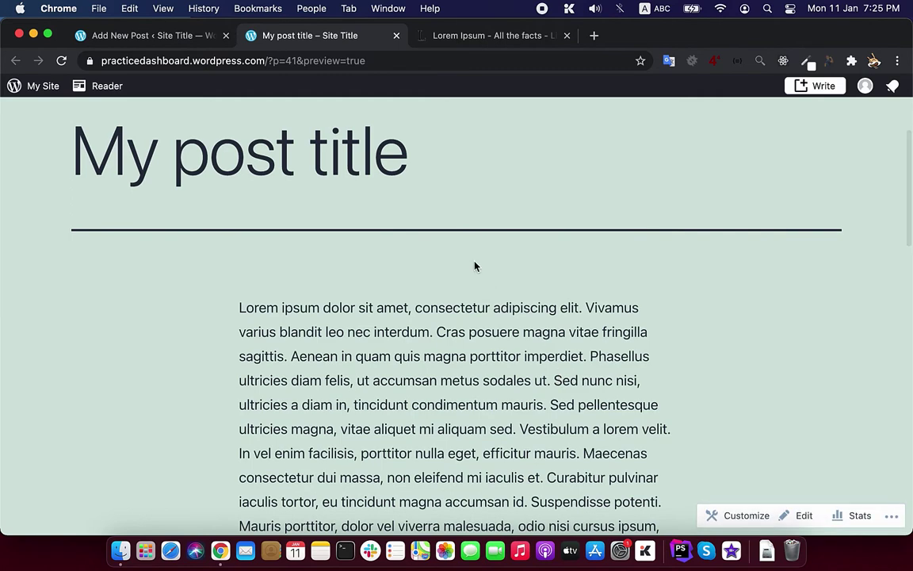
scroll(402, 325, down, 4)
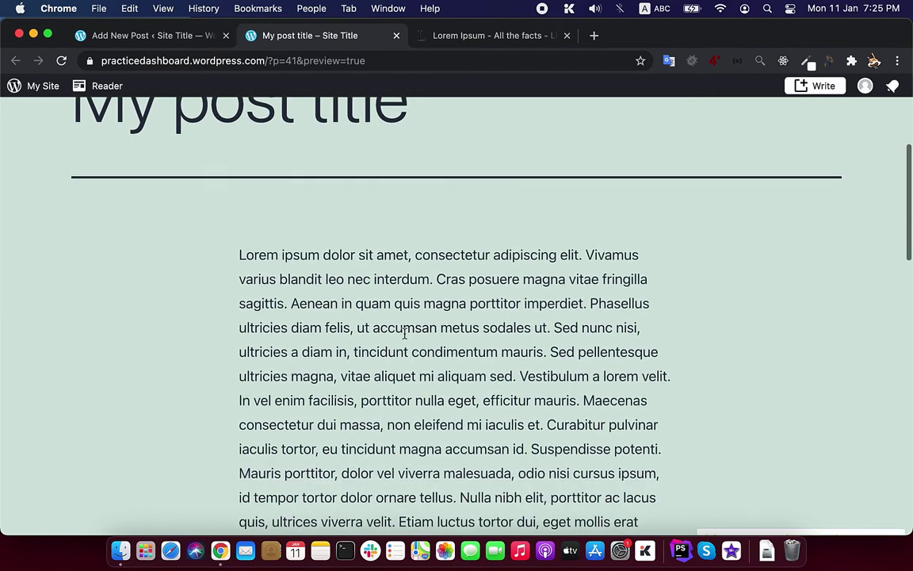
Read through both Lorem Ipsum paragraphs in the body of the previewed post
scroll(402, 326, down, 3)
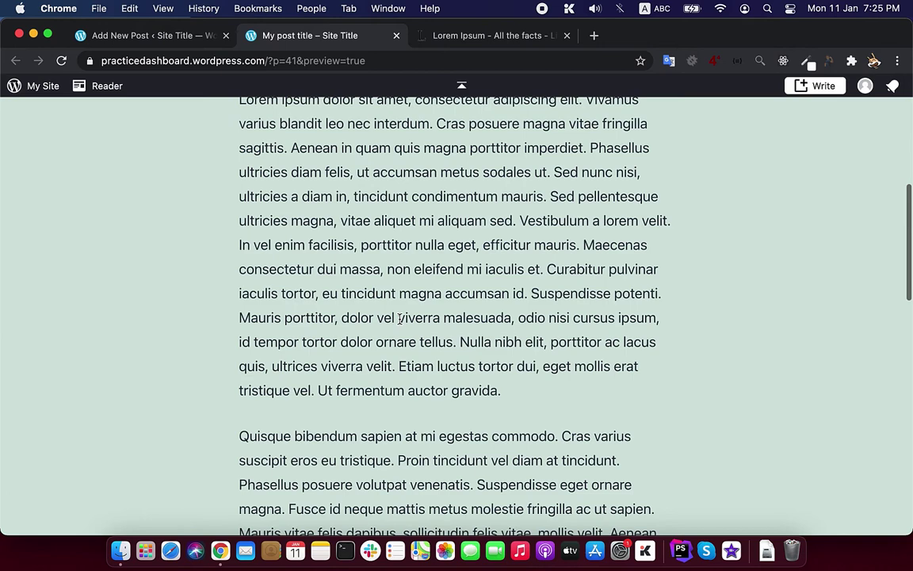
scroll(399, 317, down, 10)
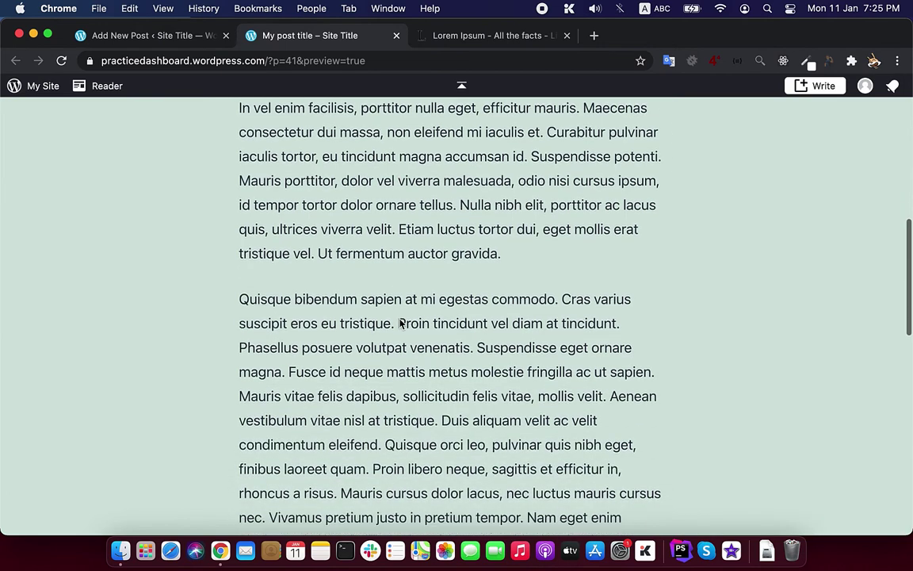
scroll(399, 324, down, 5)
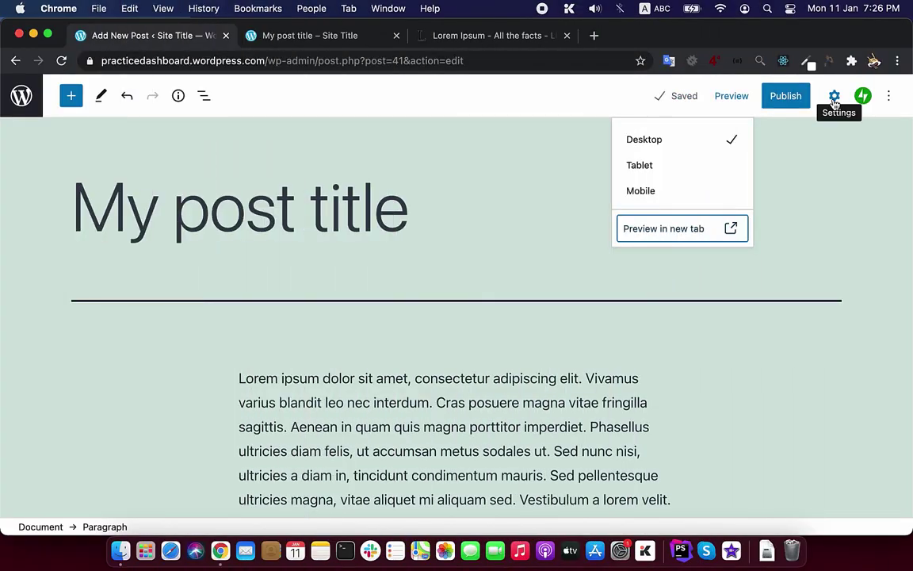
Show the settings sidebar in the post editor, dismissing the open preview options
key(super+equal)
key(super+equal)
key(super+equal)
key(super+equal)
key(super+equal)
key(super+equal)
key(super+equal)
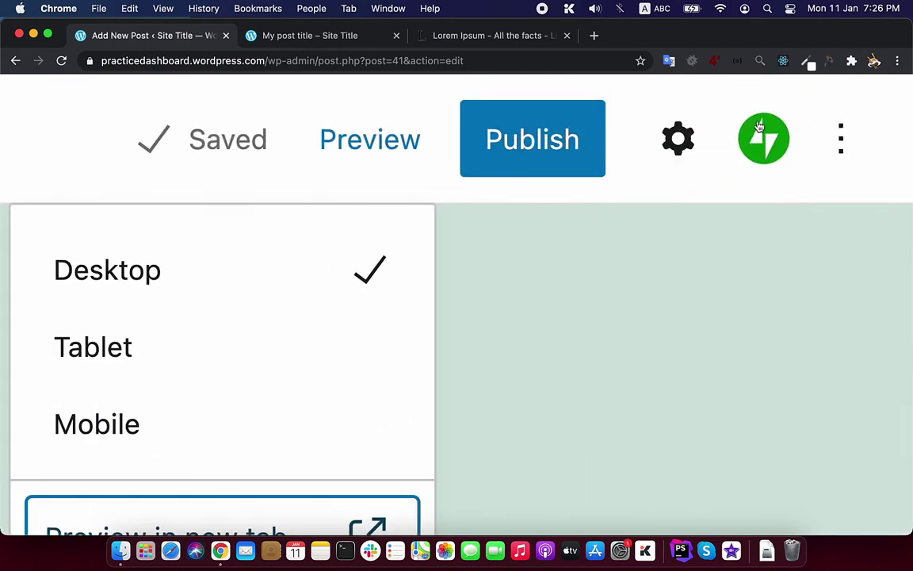
click(678, 142)
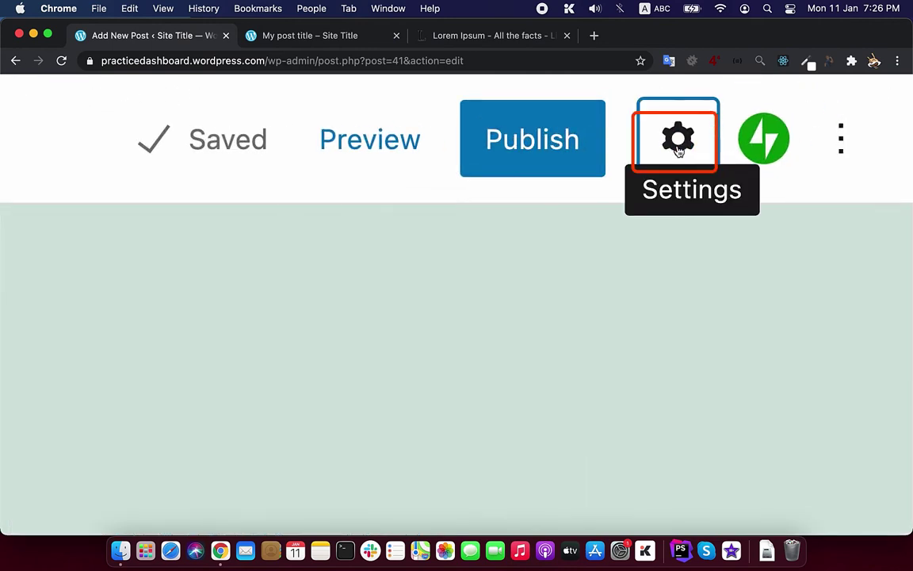
key(super+0)
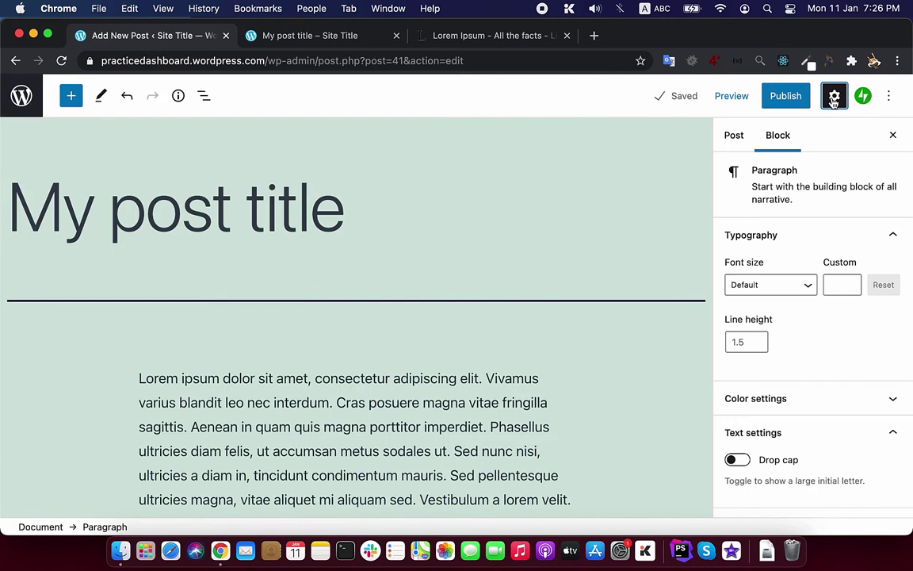
Compare the post-level settings with the block settings of the first body paragraph
click(737, 141)
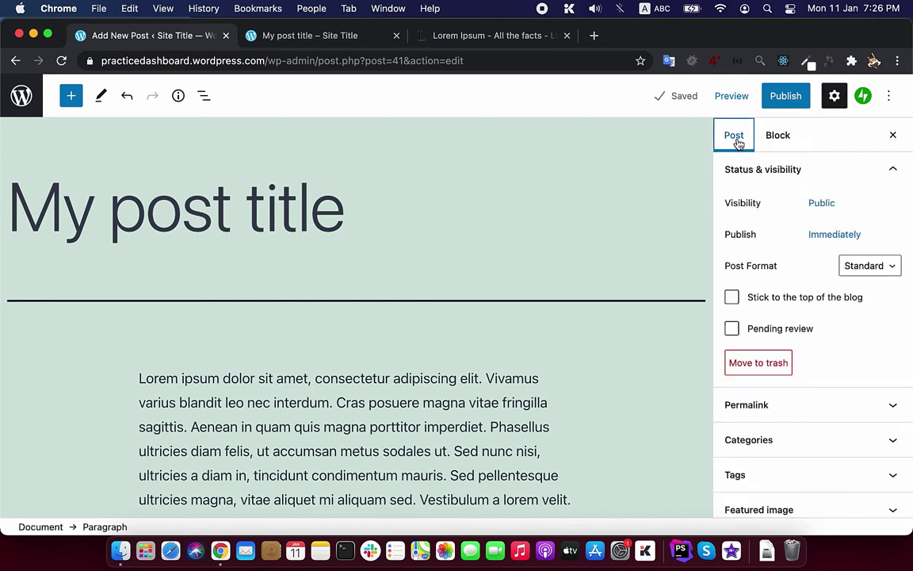
click(778, 136)
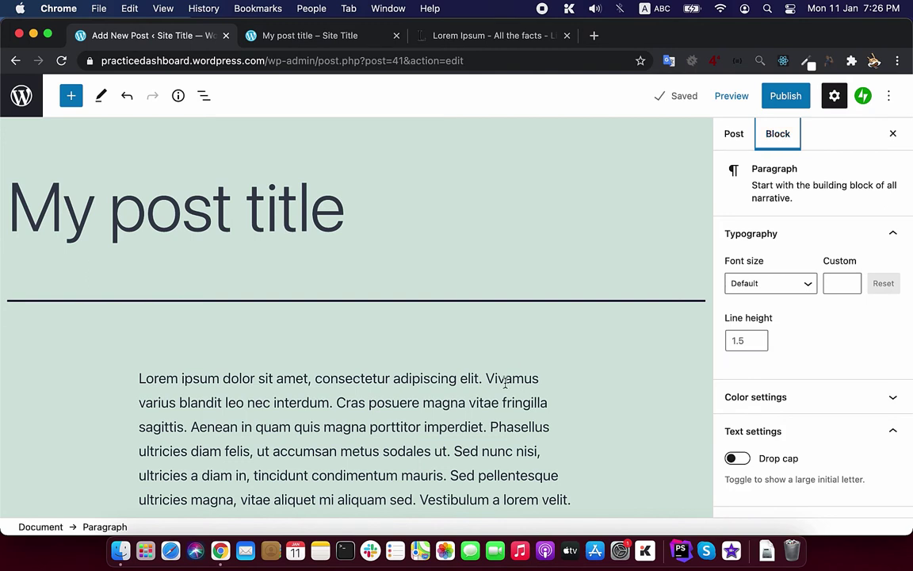
scroll(456, 348, down, 2)
click(457, 363)
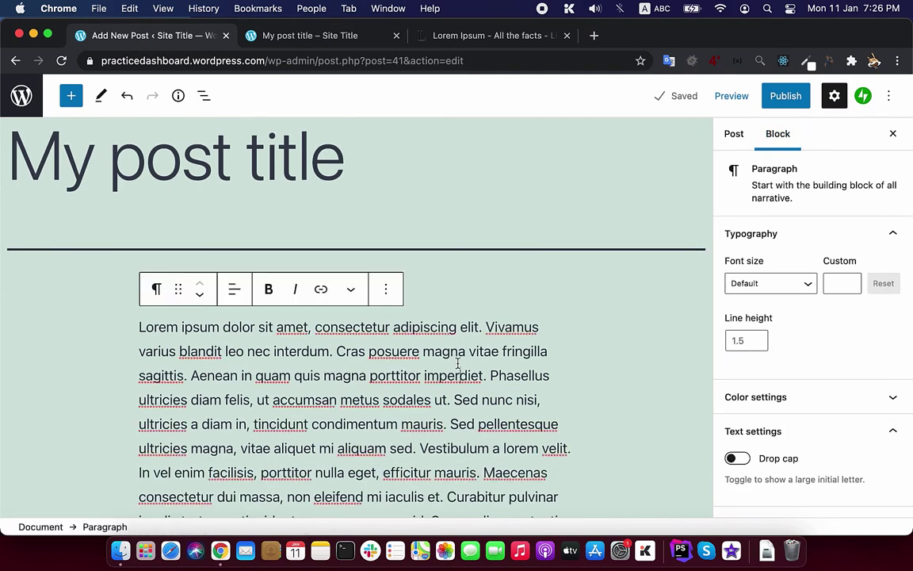
Expand the Permalink section in the post-level settings and go to its URL slug
click(737, 135)
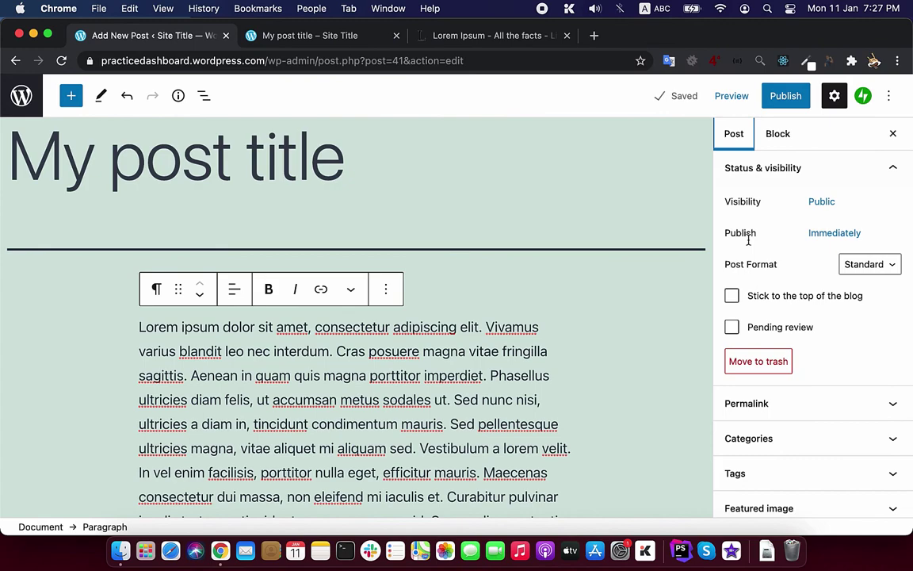
scroll(751, 270, down, 2)
click(778, 336)
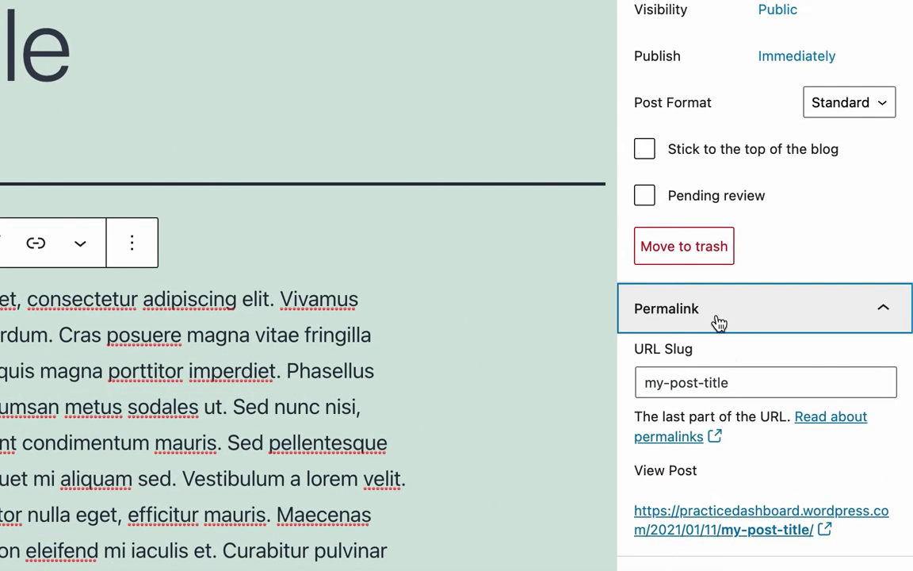
scroll(717, 321, down, 1)
click(725, 349)
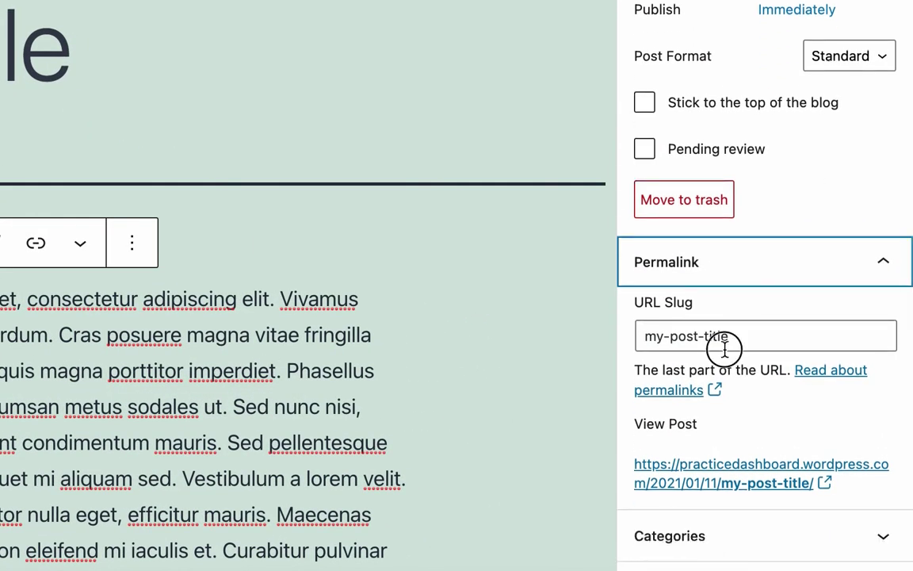
triple_click(724, 349)
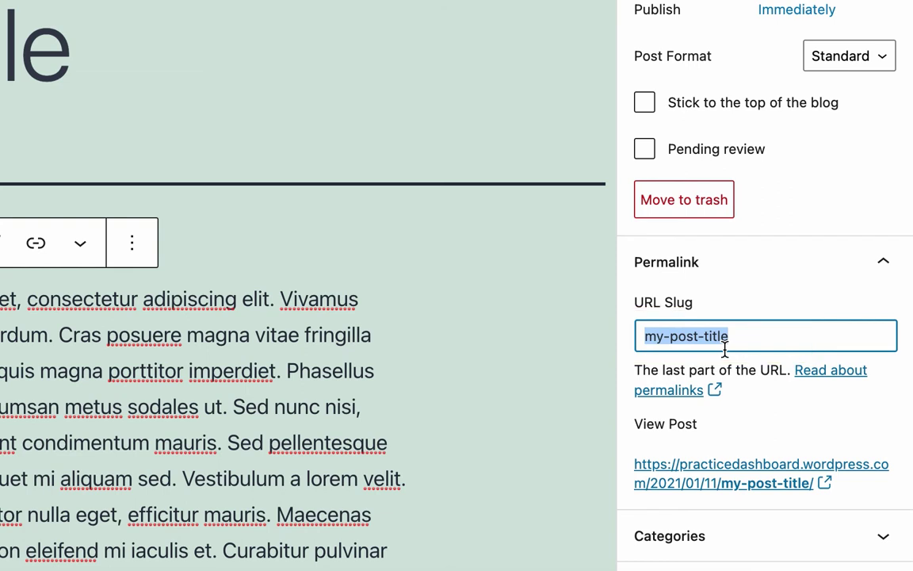
click(769, 359)
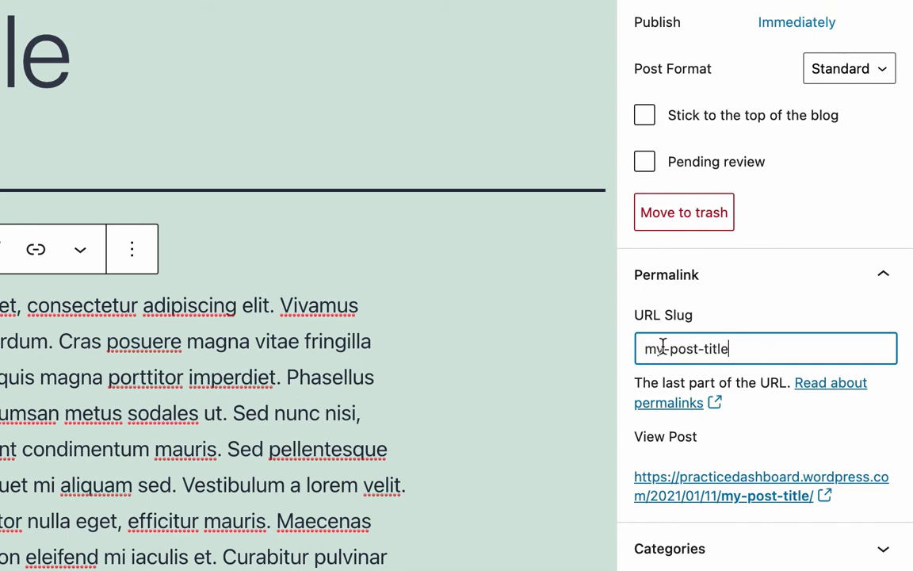
Change the post's URL slug to "your-post-title-by-hand"
scroll(663, 346, down, 2)
double_click(657, 292)
text(yo)
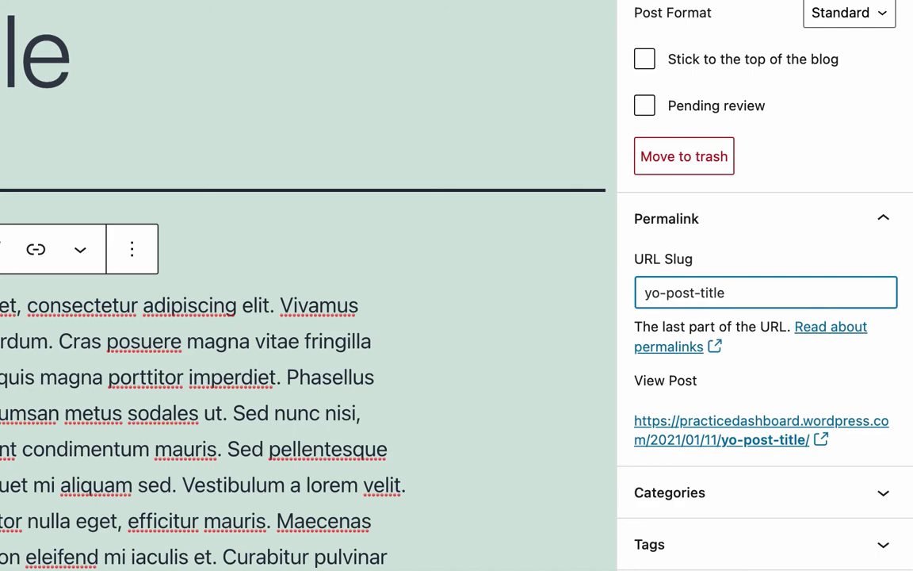
text(ur)
key(End)
text(-by)
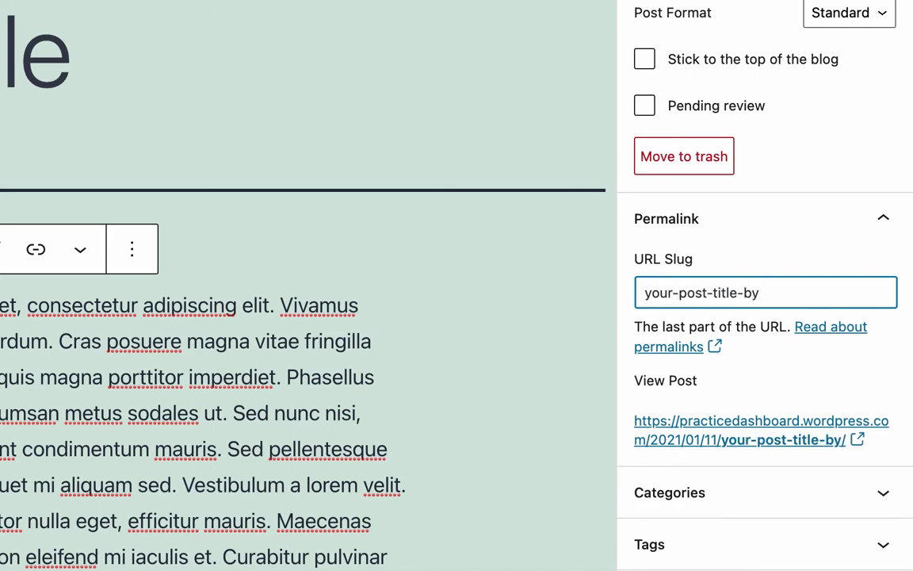
text(-hand)
Publish the post immediately with public visibility and confirm the pre-publish check
scroll(774, 287, up, 2)
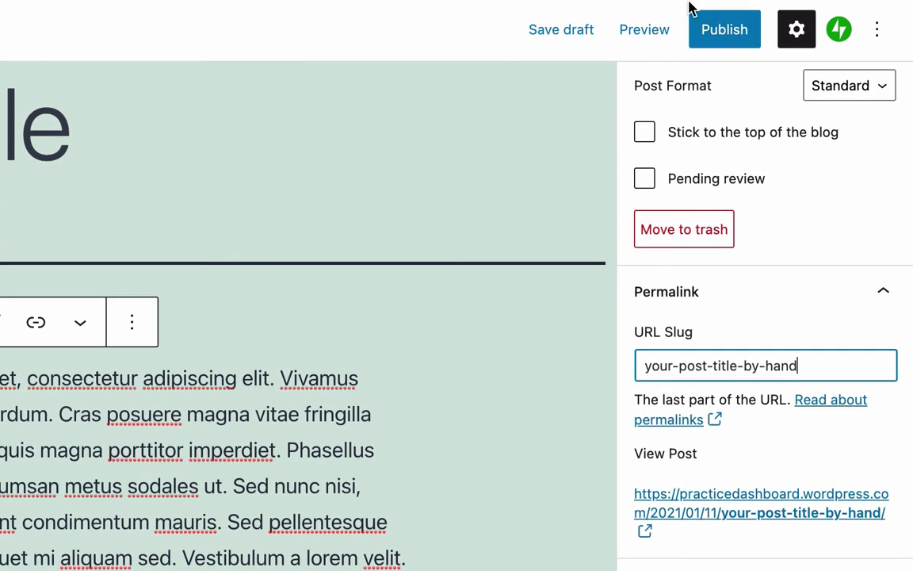
click(714, 31)
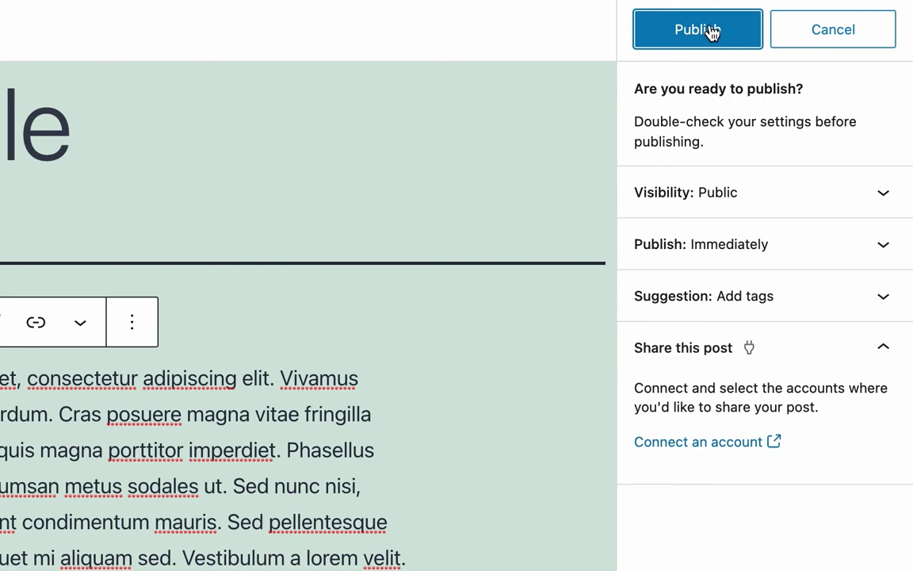
click(713, 32)
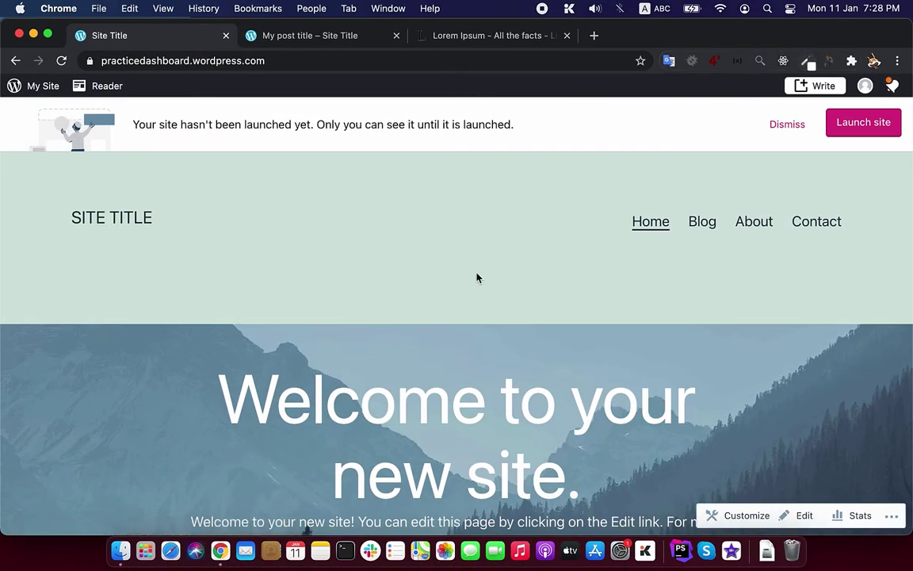
Open the published "My post title" post from the home page's "Latest from the Blog" section
scroll(478, 277, down, 5)
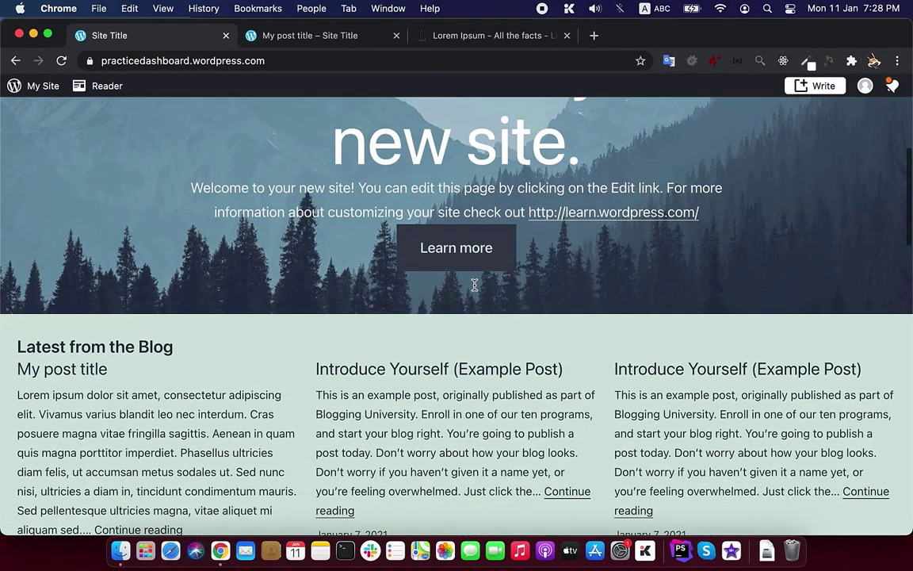
scroll(475, 285, down, 2)
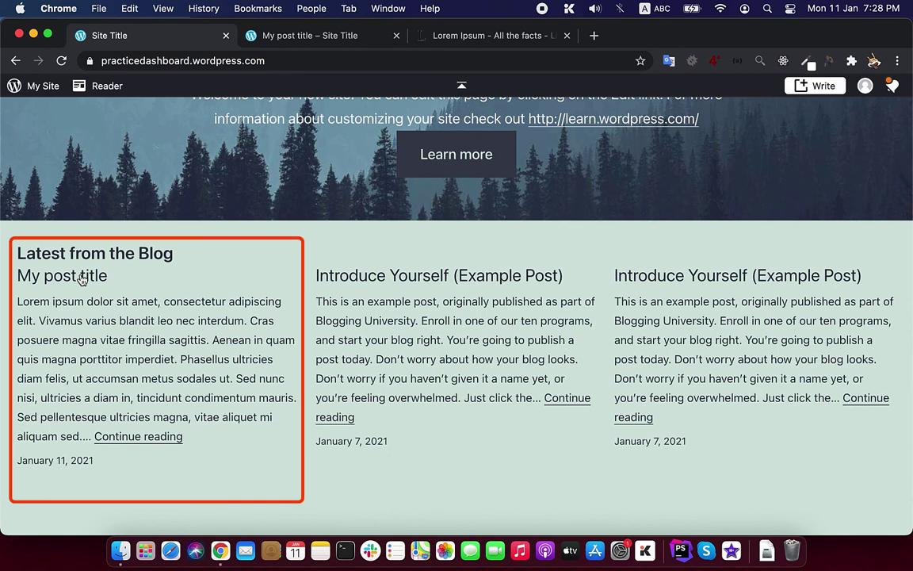
scroll(82, 279, down, 2)
click(84, 187)
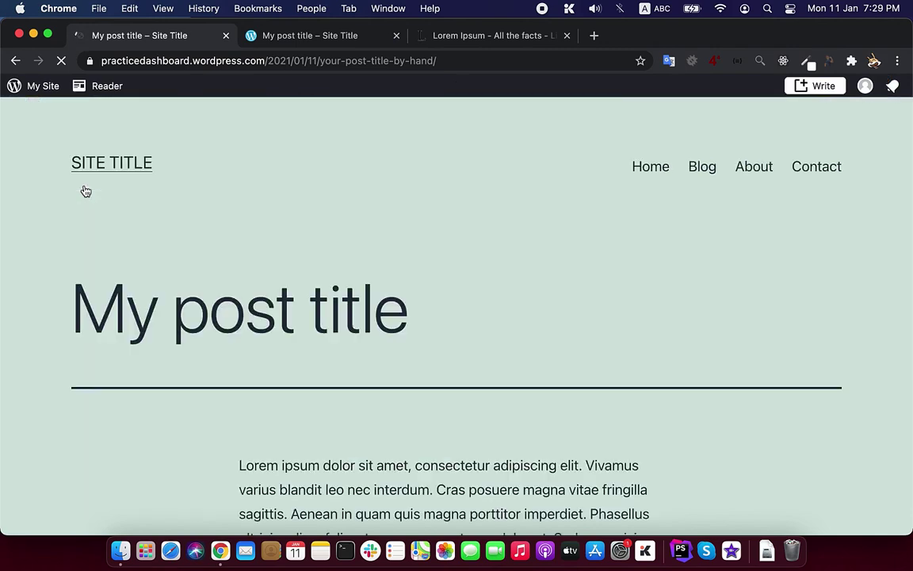
Review the published post's full content and examine the slug portion of its web address
scroll(178, 321, down, 5)
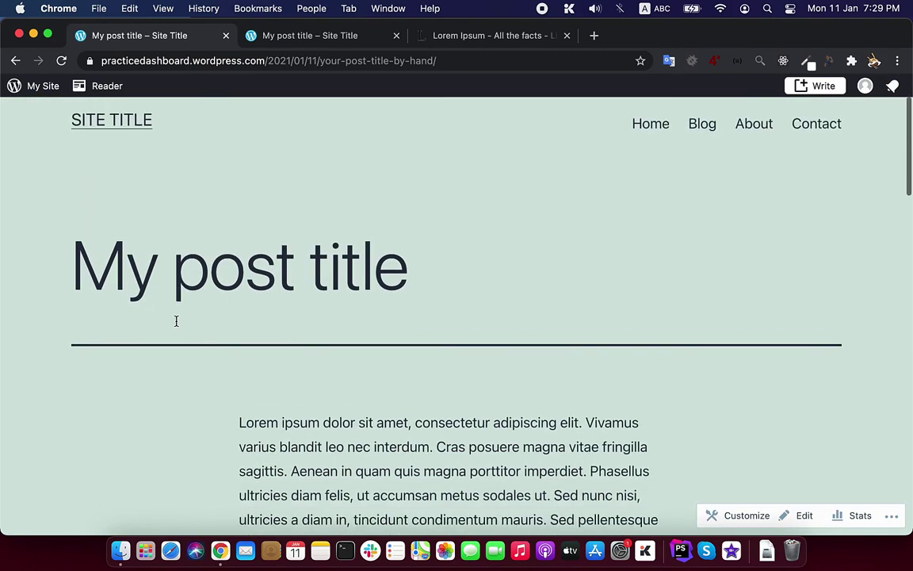
scroll(177, 325, down, 7)
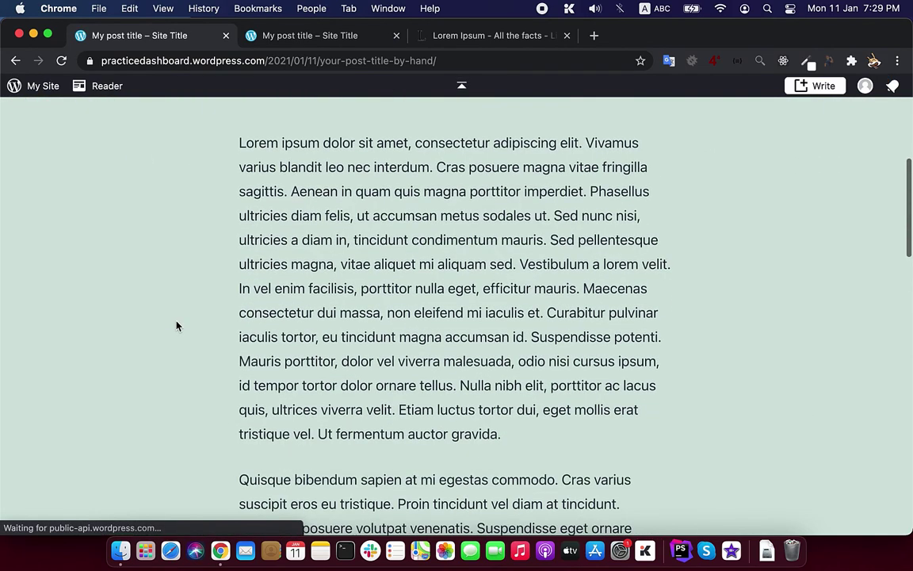
scroll(172, 350, down, 10)
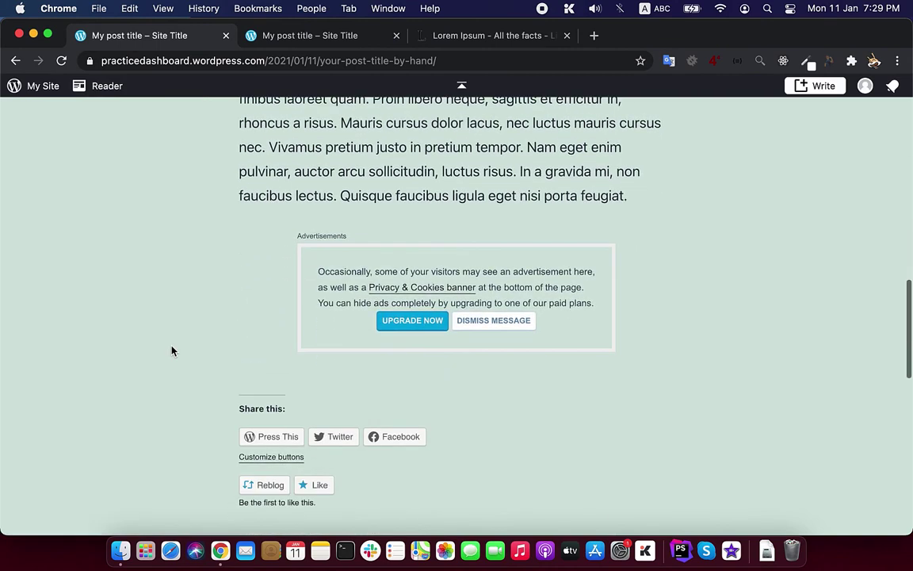
scroll(172, 351, up, 20)
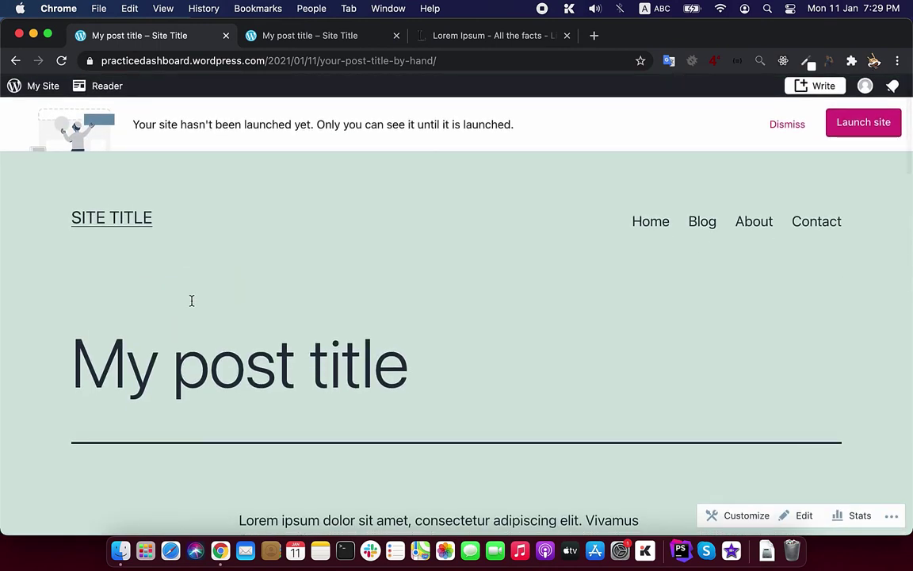
click(363, 60)
click(345, 61)
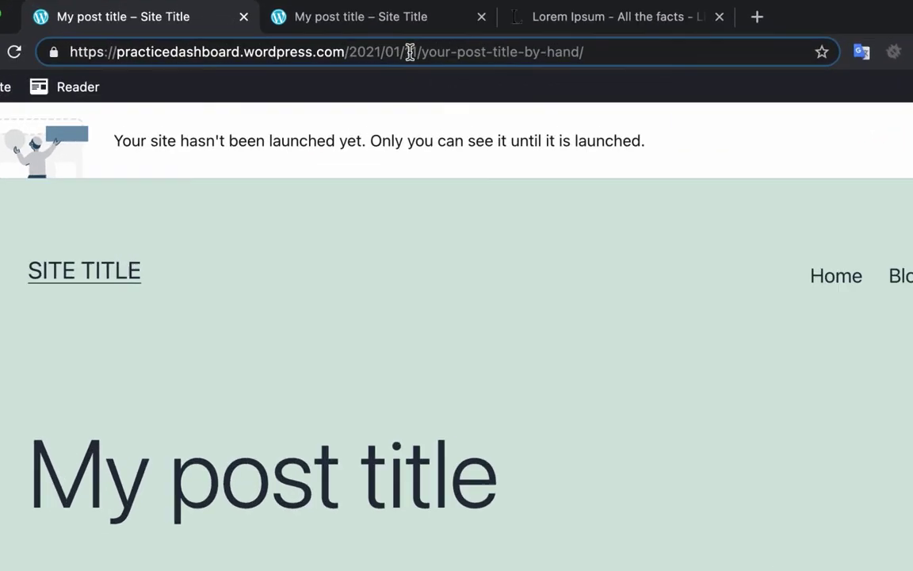
drag(419, 52, 704, 52)
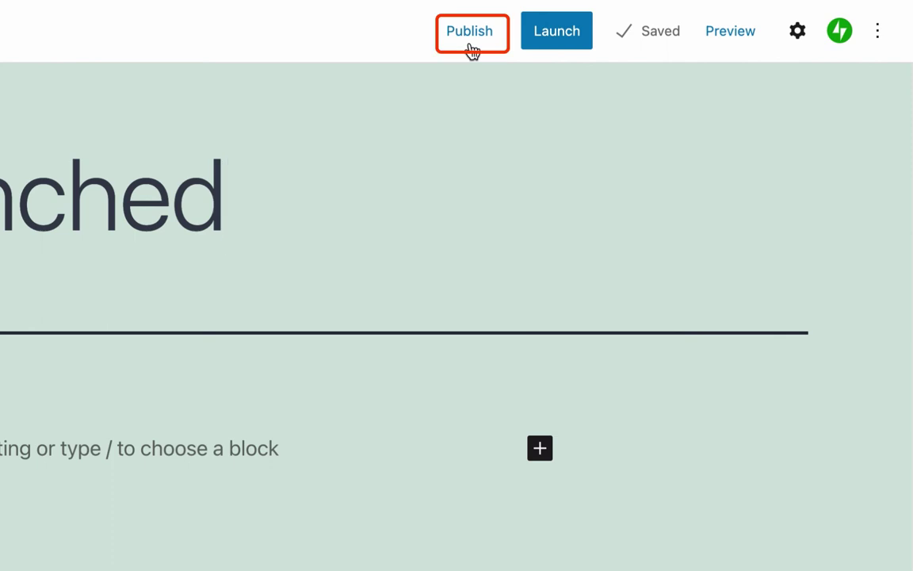
Open the preview options for the new draft post
click(751, 46)
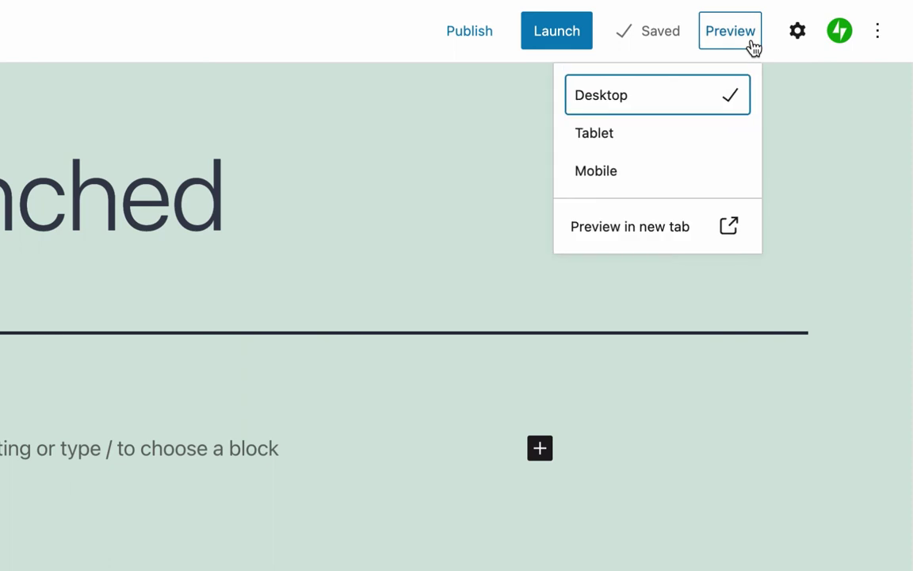